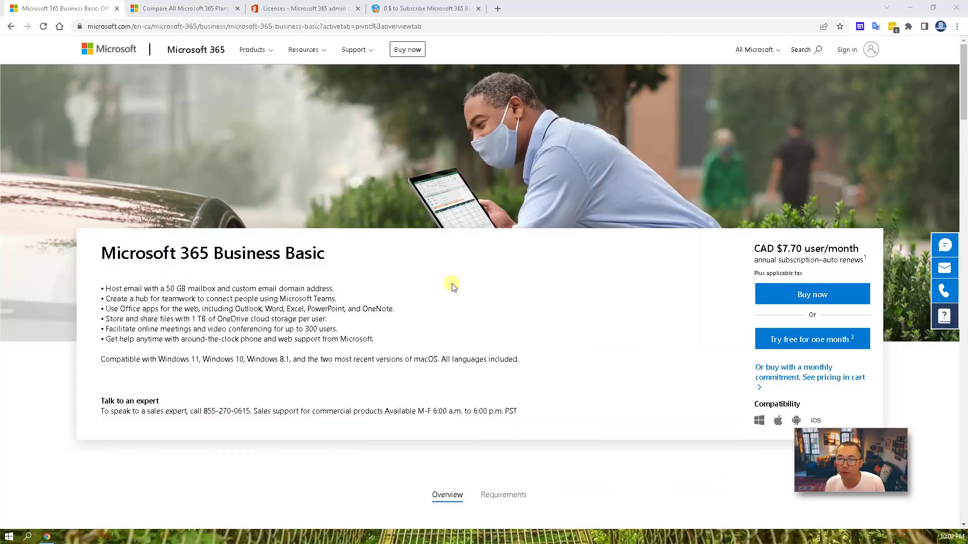
# - Compare the Microsoft 365 business plans and check the Business Basic licences page, then return to the blog article
pyautogui.click(182, 9)
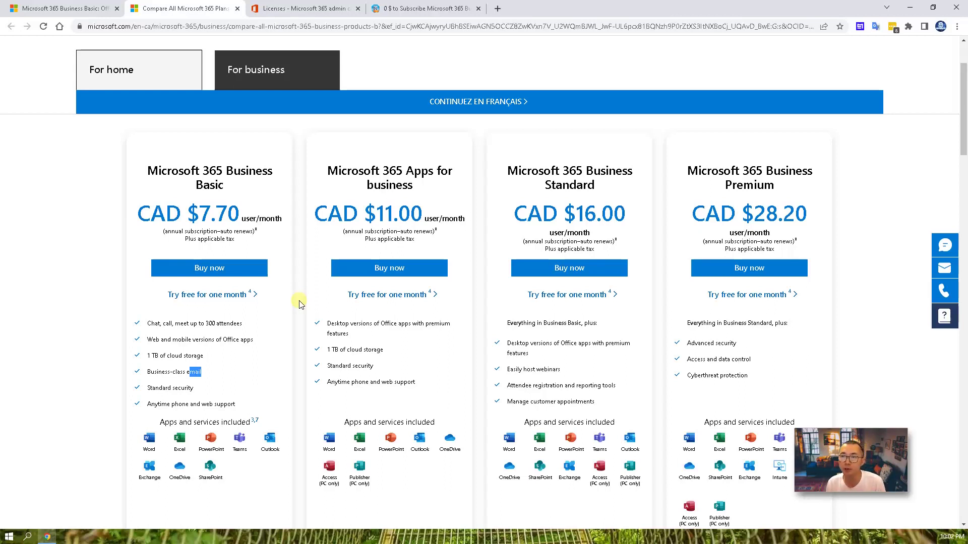
pyautogui.scroll(-8, 300, 323)
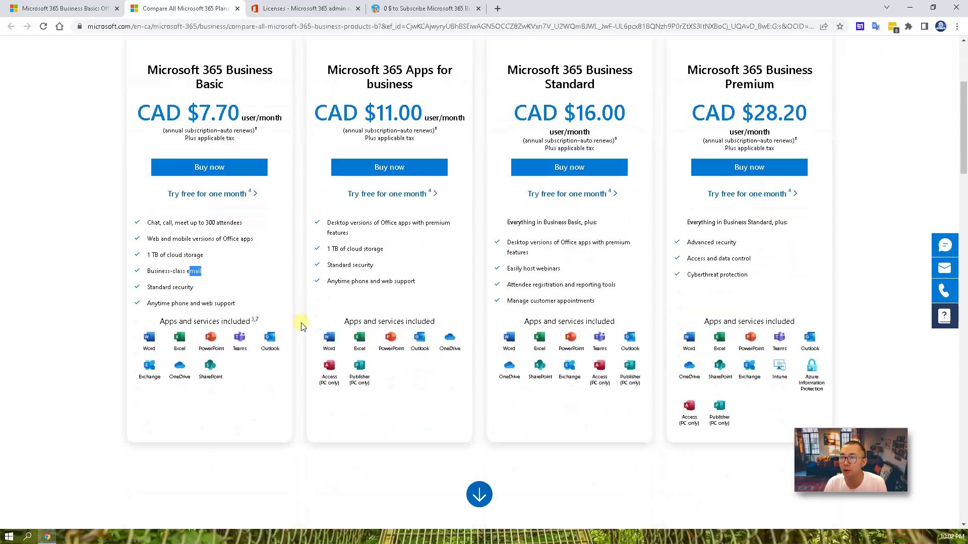
pyautogui.scroll(-7, 301, 326)
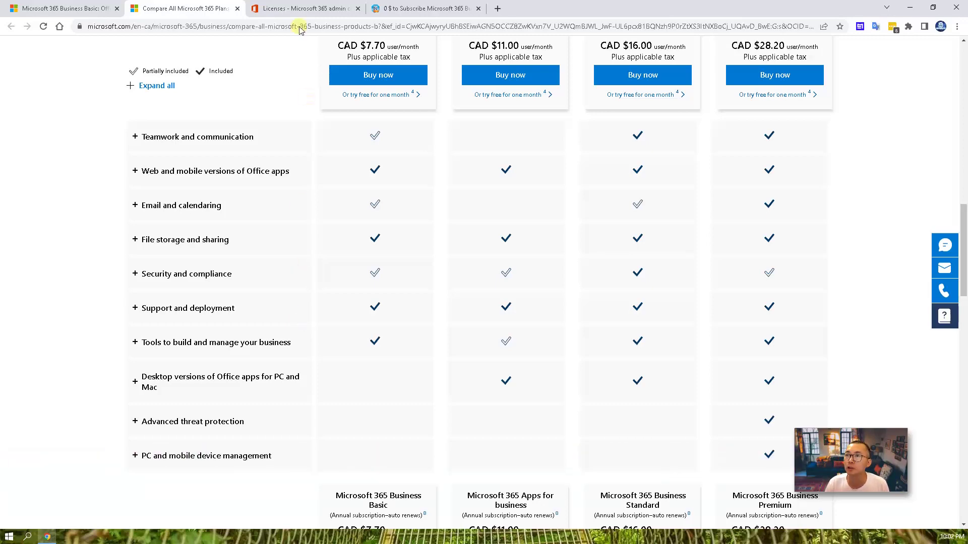
pyautogui.click(297, 8)
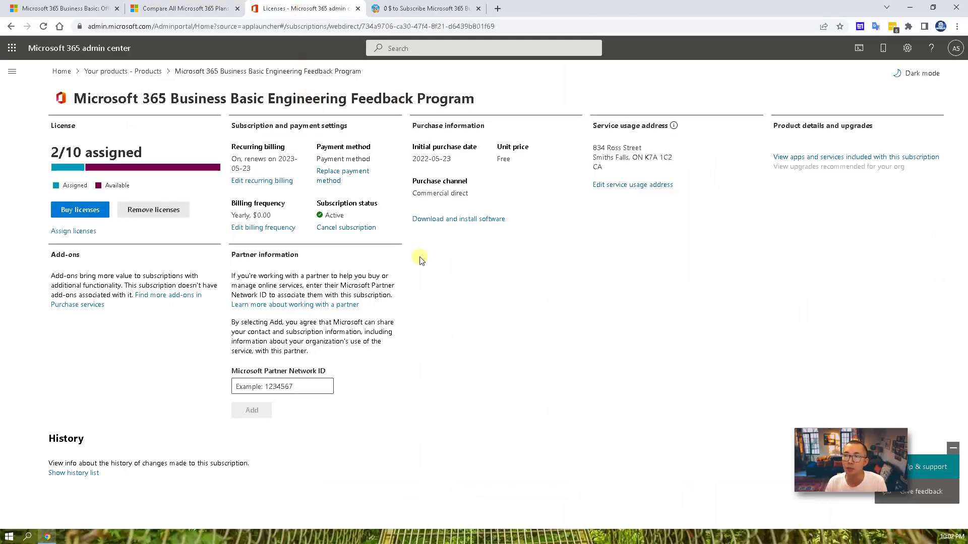
pyautogui.click(408, 11)
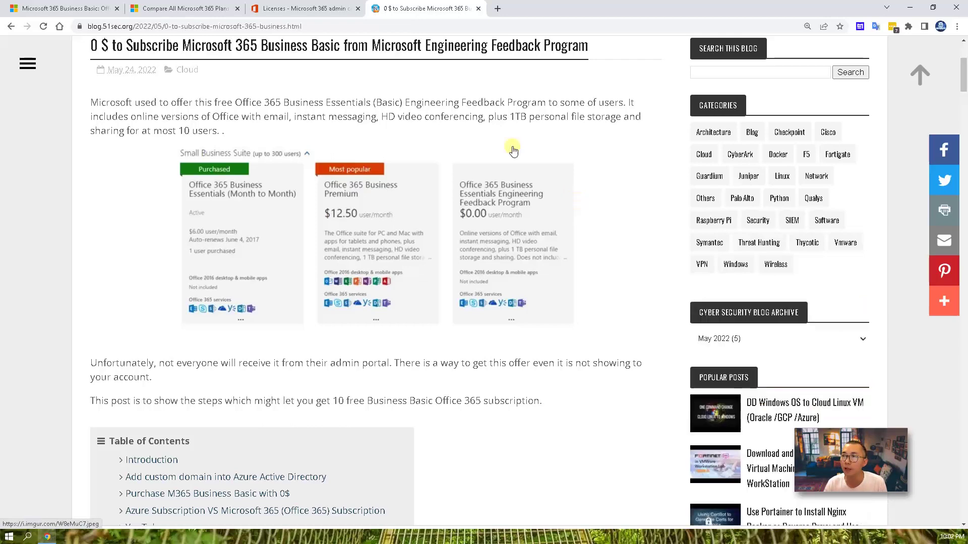
# - Review the free Engineering Feedback Program subscription on the Licenses page
pyautogui.click(304, 8)
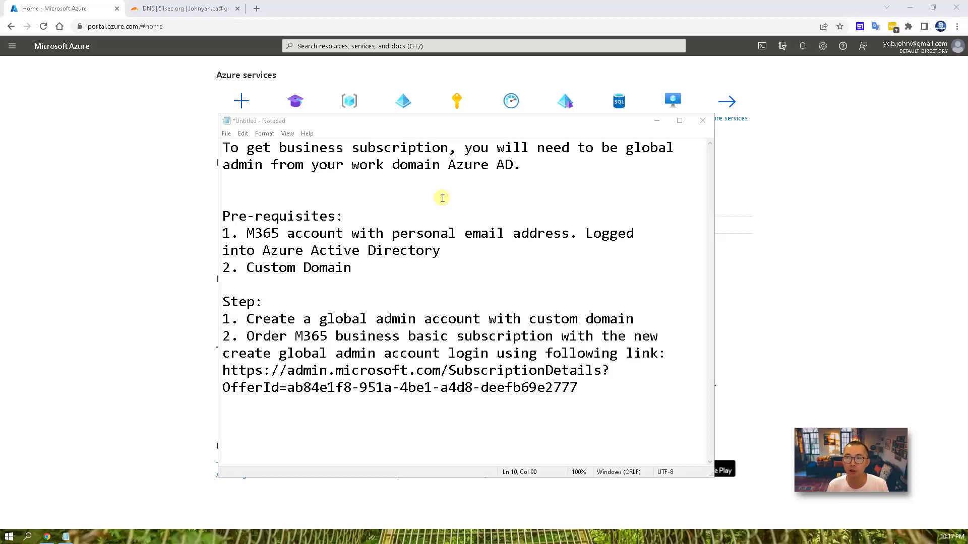
# - Bring the Azure portal forward and open the Azure Active Directory Default Directory overview
pyautogui.click(157, 196)
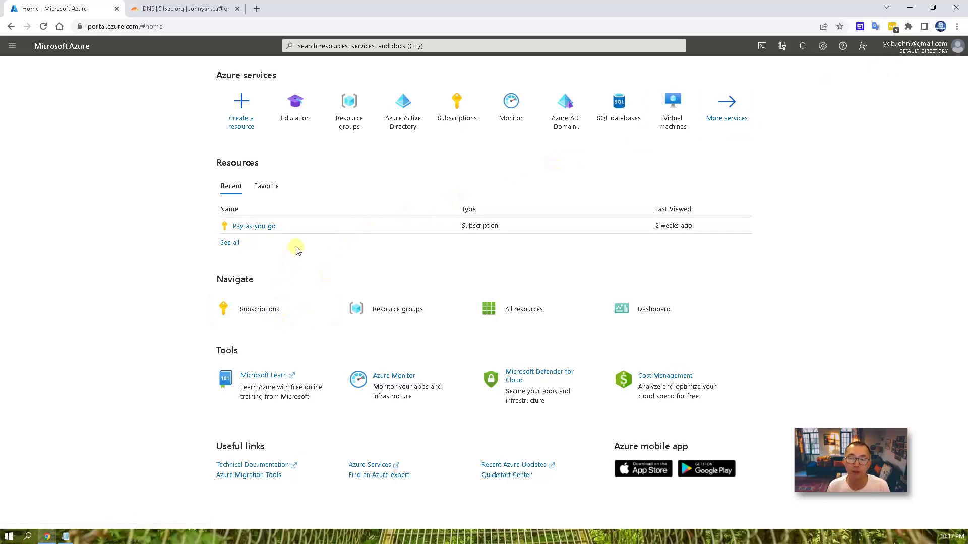
pyautogui.click(406, 134)
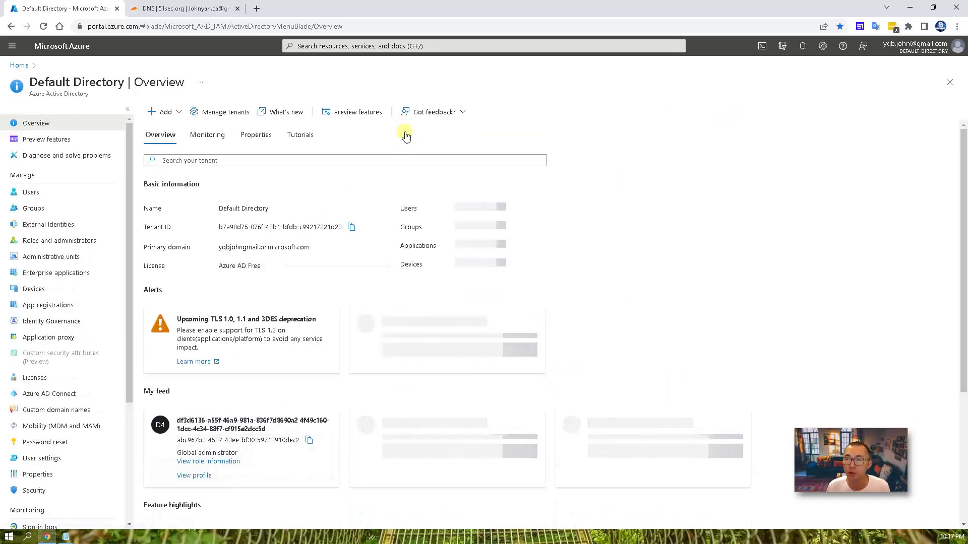
# - Look over the directory's users, then open Custom domain names showing only the onmicrosoft.com domain
pyautogui.click(78, 193)
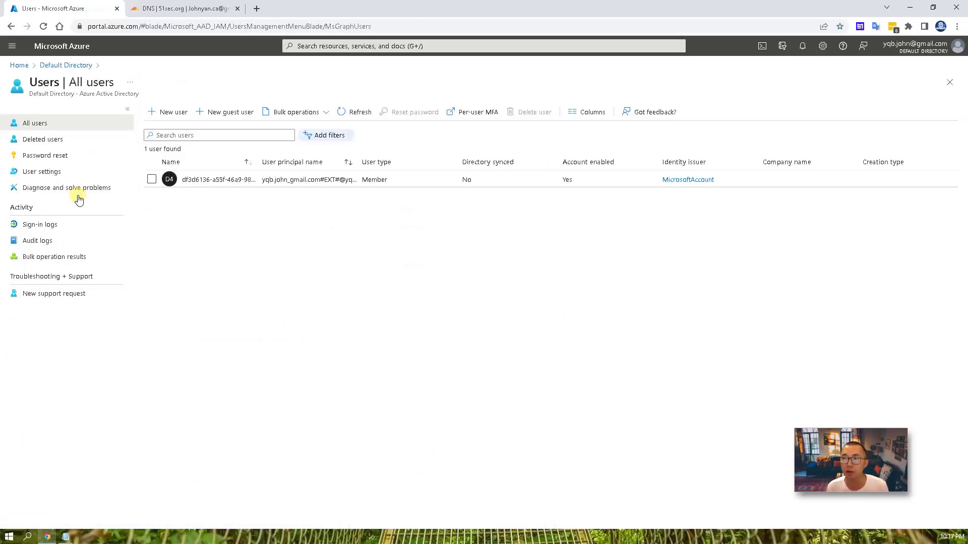
pyautogui.click(71, 65)
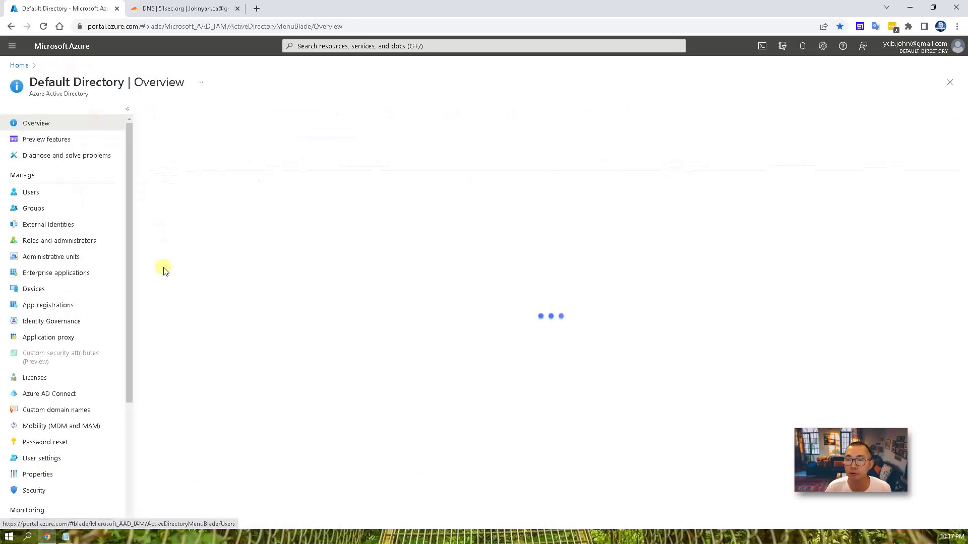
pyautogui.click(79, 410)
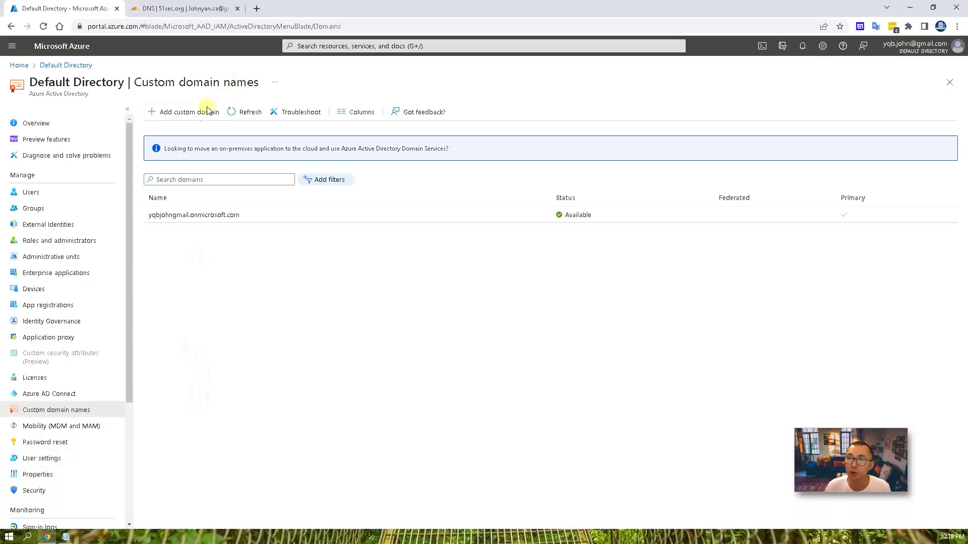
# - Add 51sec.org as a new custom domain of the directory
pyautogui.click(192, 117)
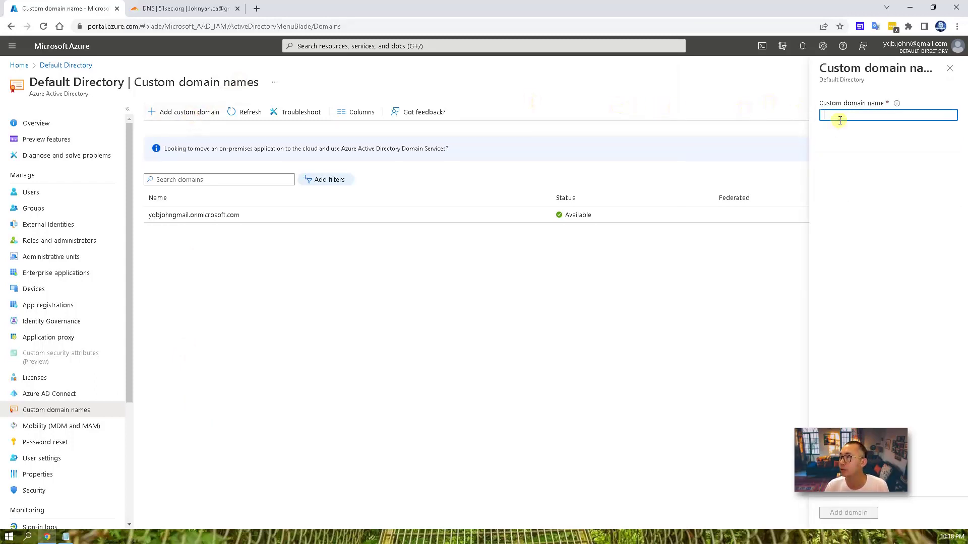
pyautogui.write('51sec')
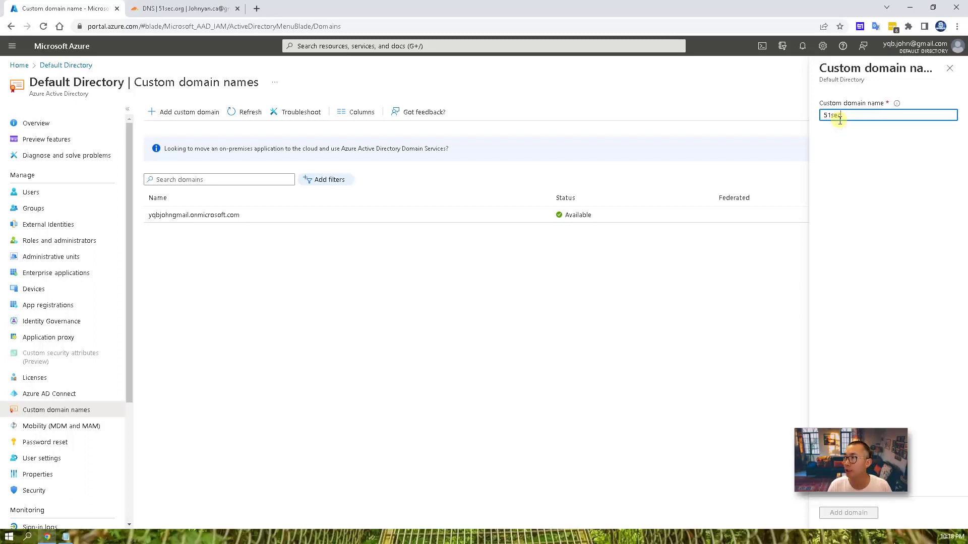
pyautogui.write('.org')
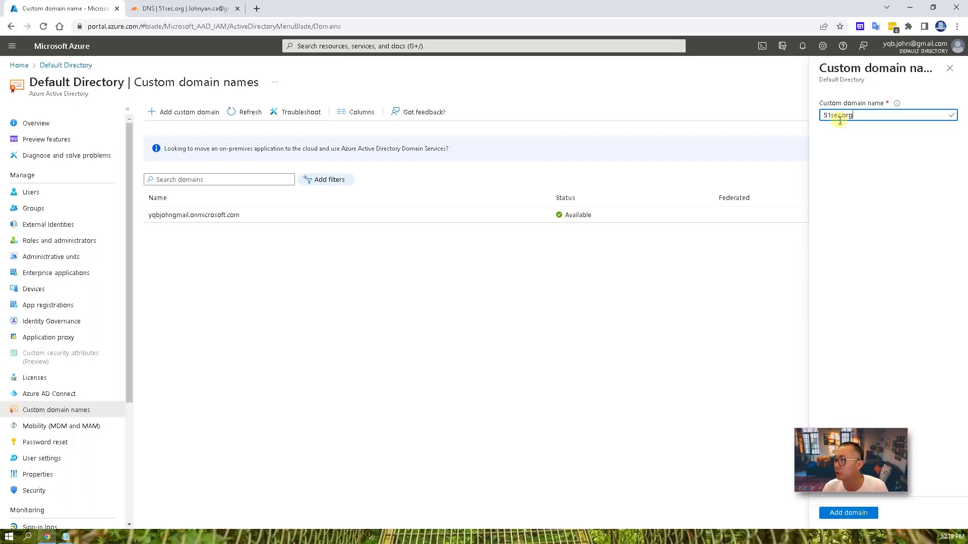
pyautogui.click(826, 516)
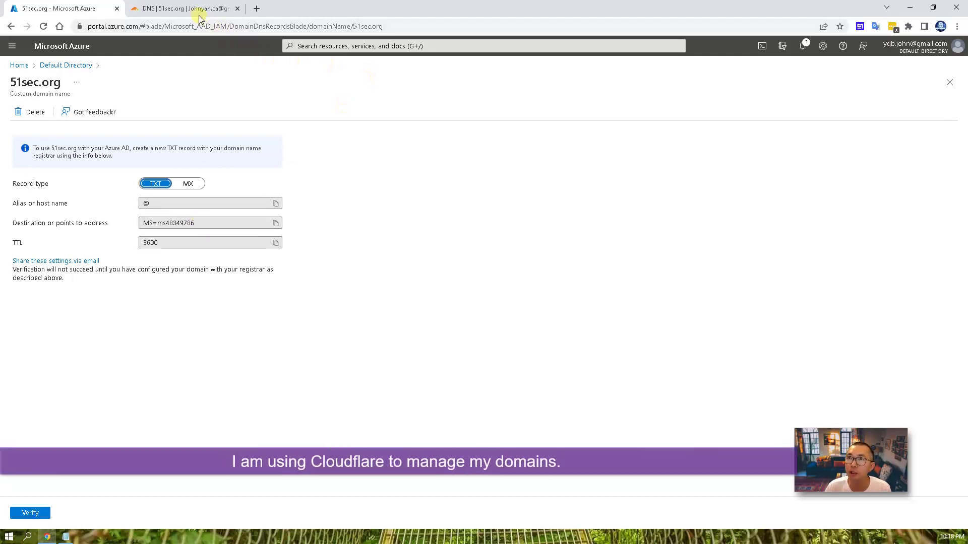
# - Copy the TXT record's verification value and switch to the Cloudflare DNS page
pyautogui.moveTo(205, 223); pyautogui.dragTo(130, 222)
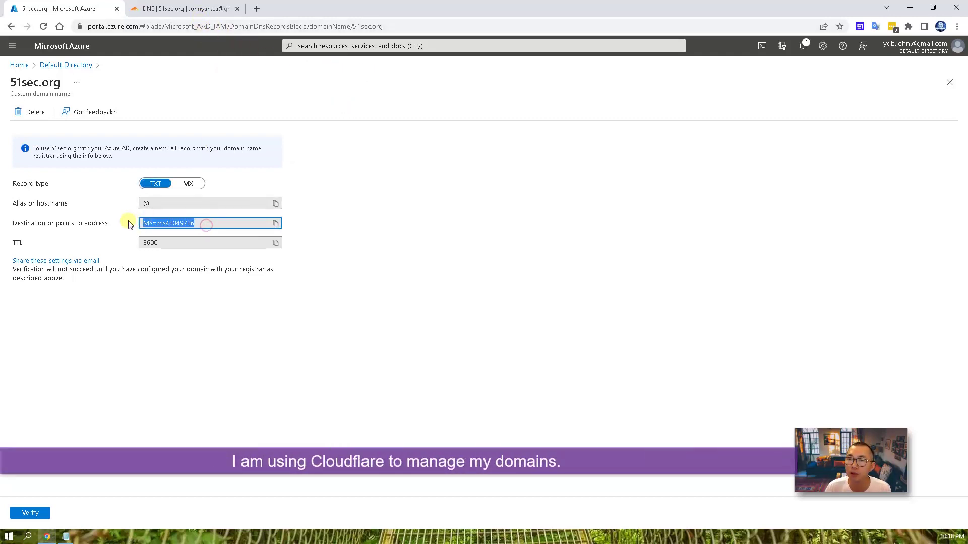
pyautogui.rightClick(171, 224)
pyautogui.click(199, 234)
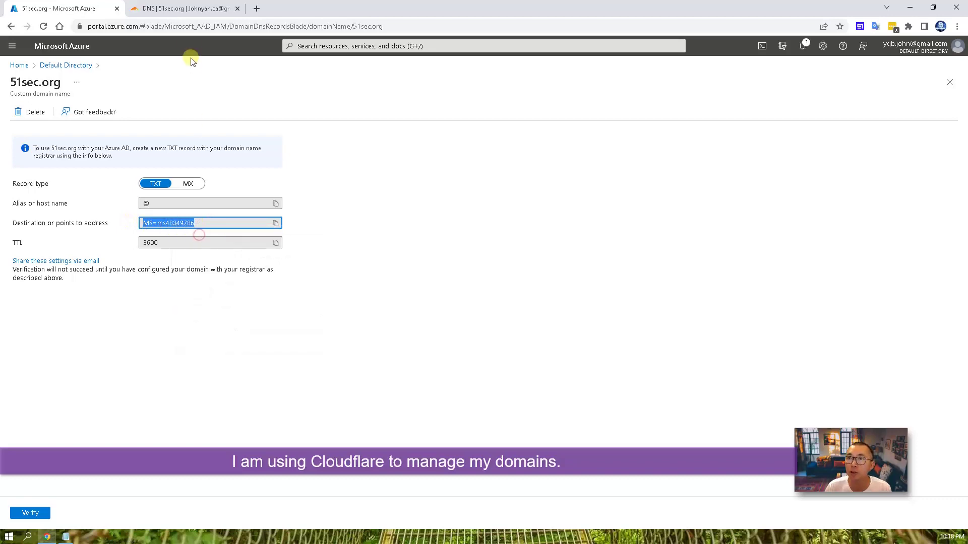
pyautogui.click(194, 10)
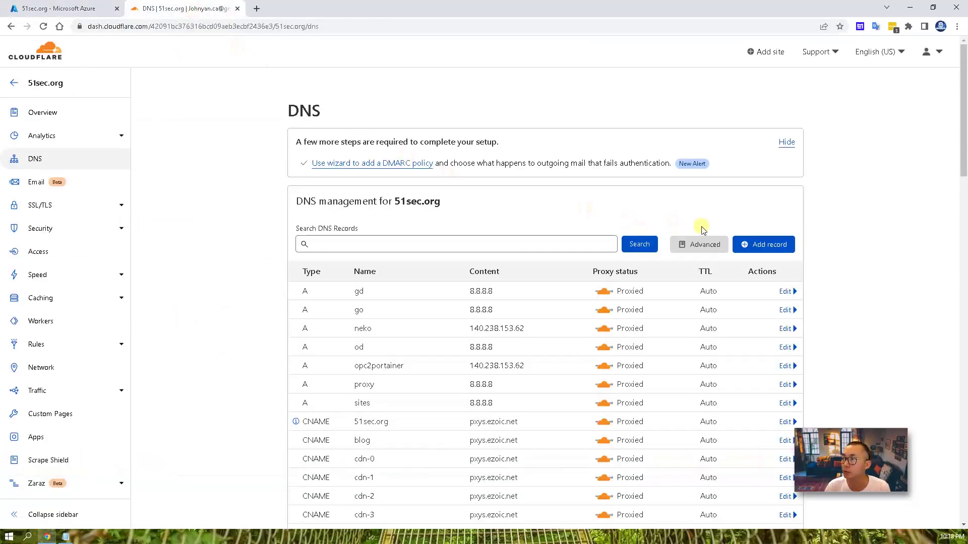
# - Save a Cloudflare TXT record named @ containing the pasted MS= verification value
pyautogui.click(761, 247)
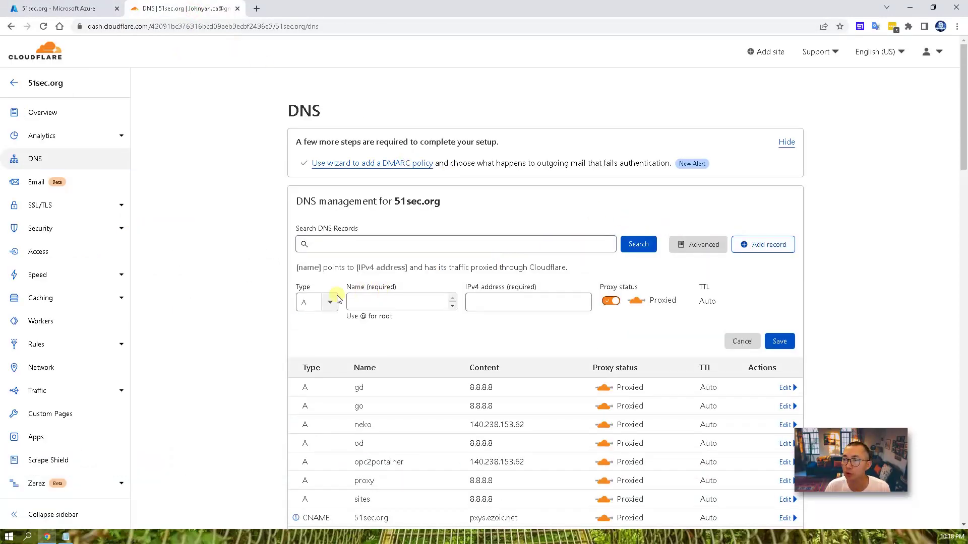
pyautogui.click(334, 301)
pyautogui.scroll(-2, 337, 365)
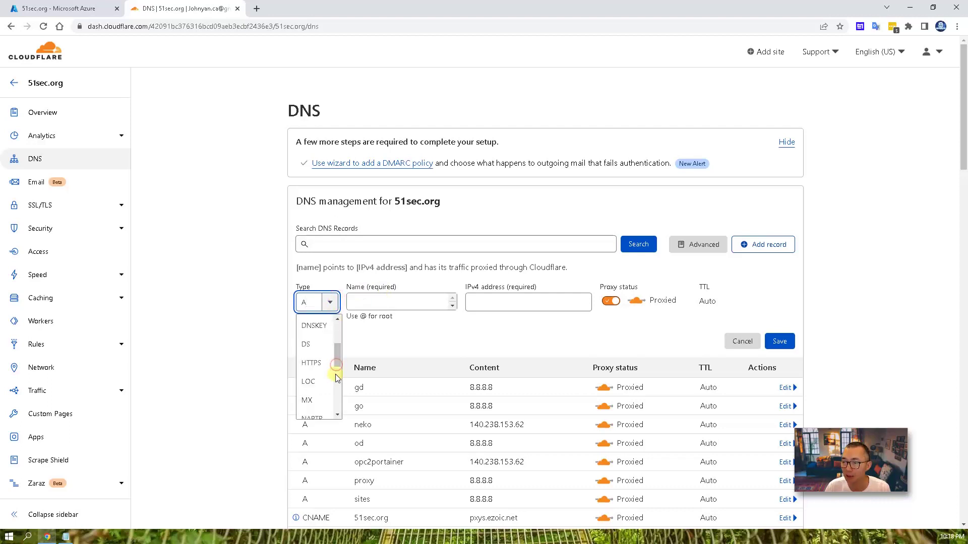
pyautogui.scroll(-2, 336, 388)
pyautogui.scroll(-2, 328, 388)
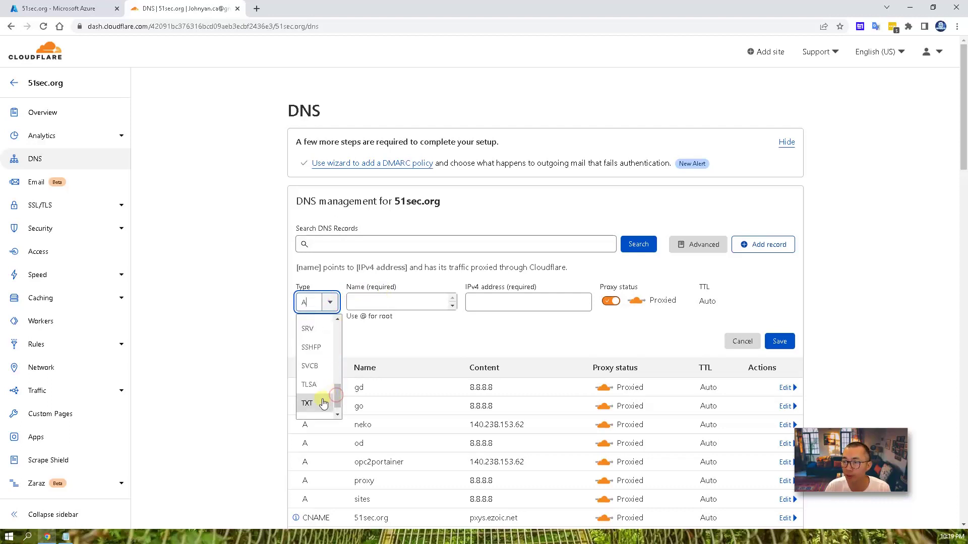
pyautogui.click(321, 401)
pyautogui.click(401, 299)
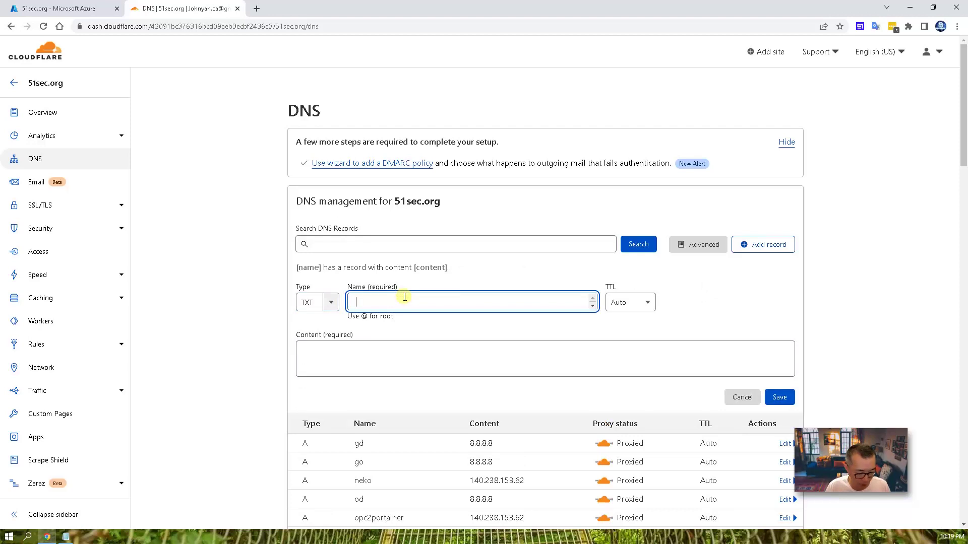
pyautogui.write('@')
pyautogui.click(407, 350)
pyautogui.write('MS=ms48349786')
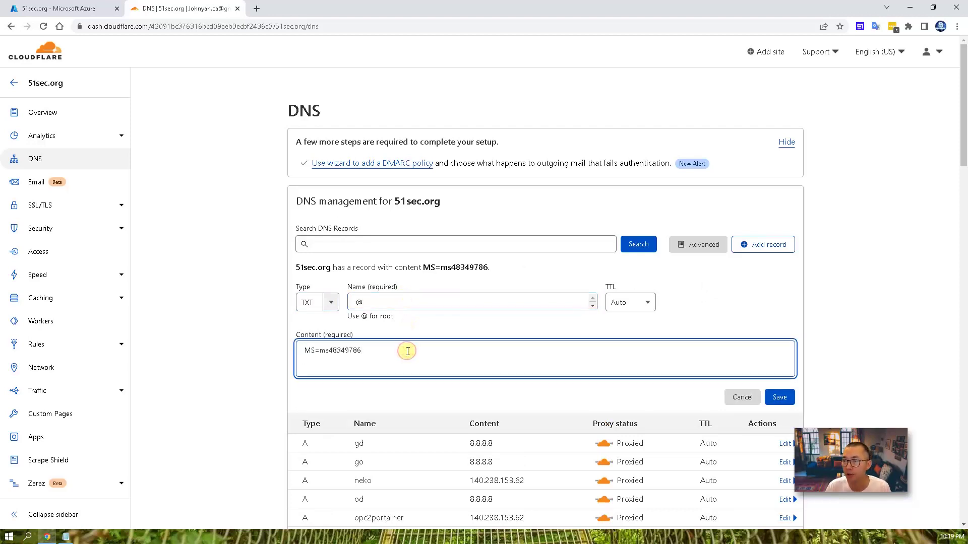
pyautogui.click(776, 396)
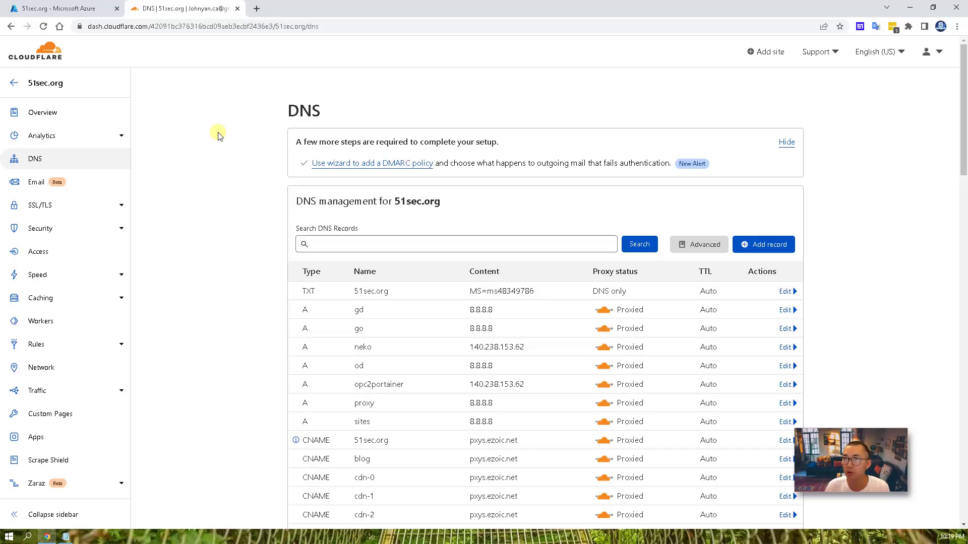
# - Verify 51sec.org in Azure, retrying until its status shows Verified
pyautogui.click(75, 8)
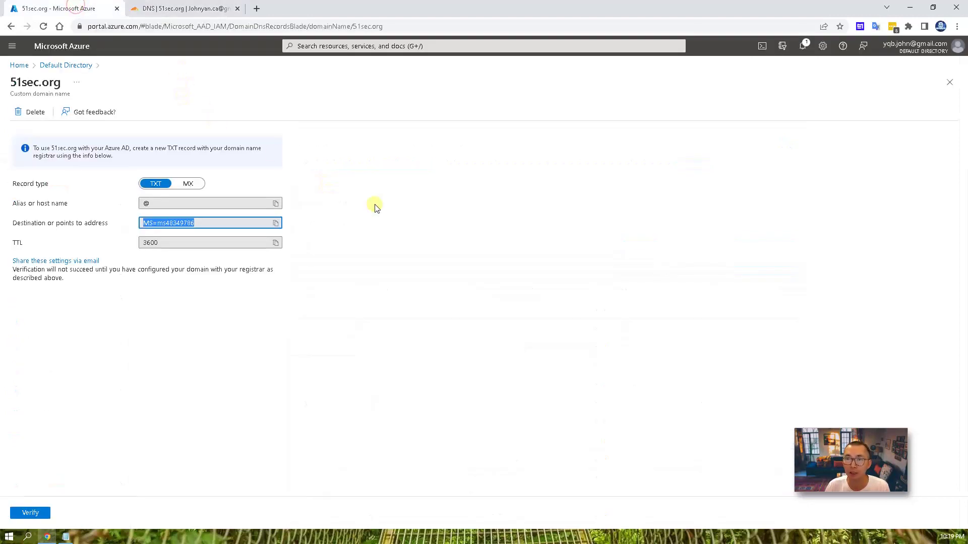
pyautogui.click(37, 517)
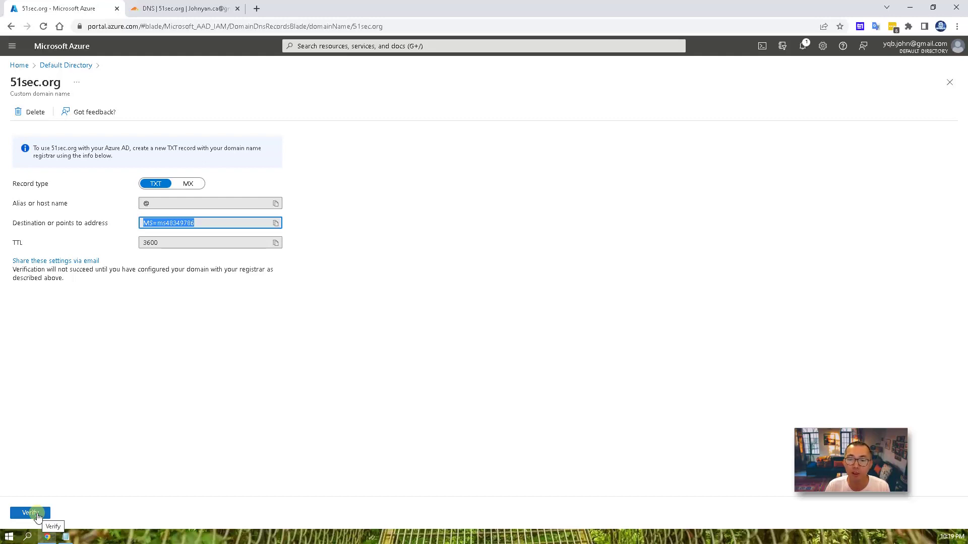
pyautogui.click(31, 513)
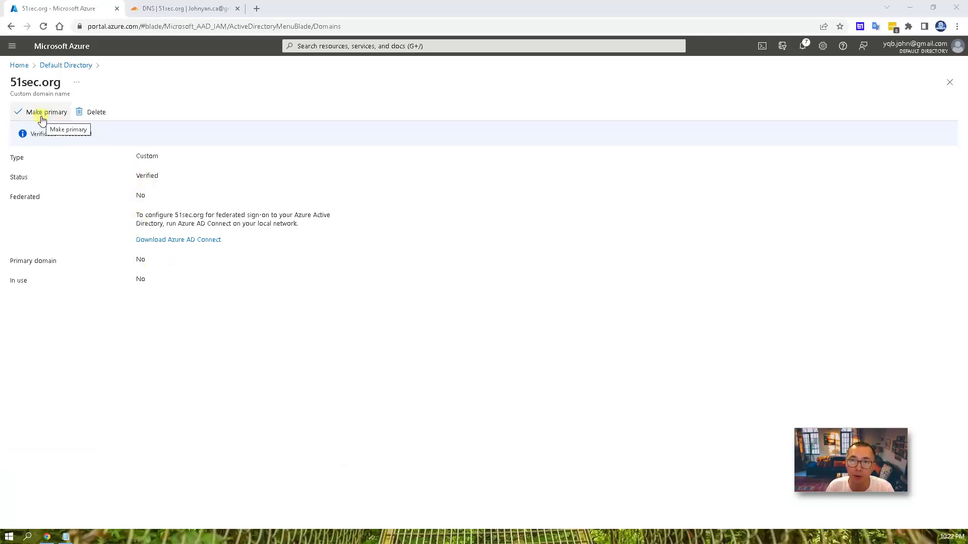
# - Make 51sec.org the primary domain, check it in Custom domain names, then go to All users
pyautogui.click(41, 116)
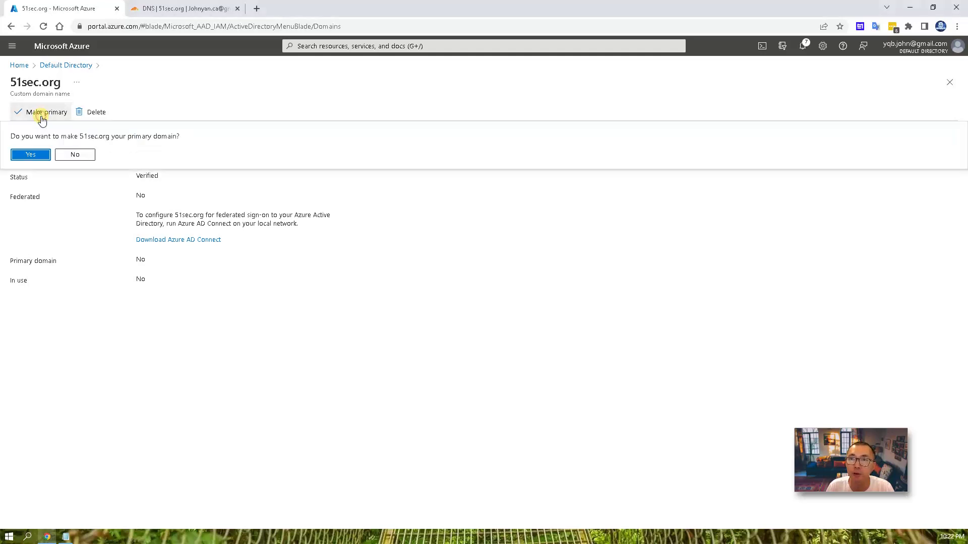
pyautogui.click(37, 154)
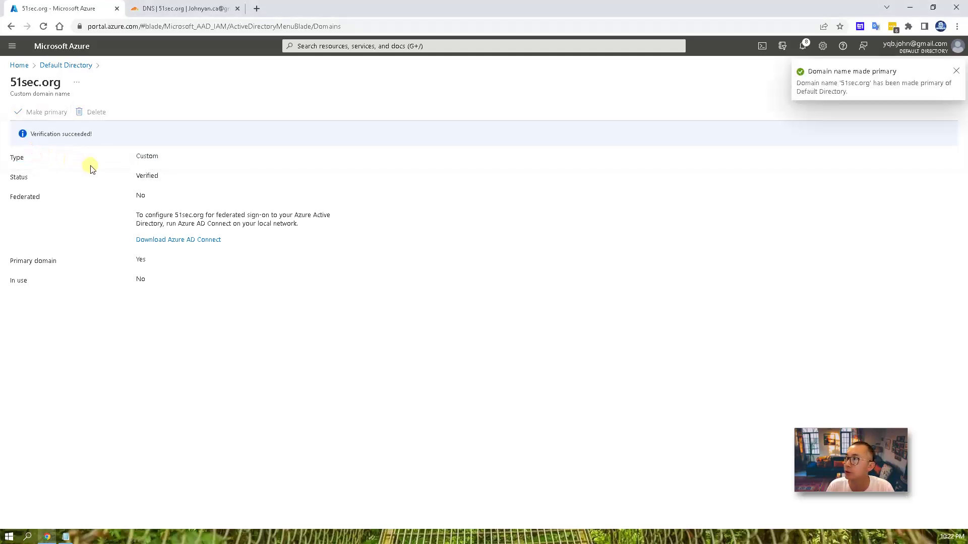
pyautogui.click(73, 68)
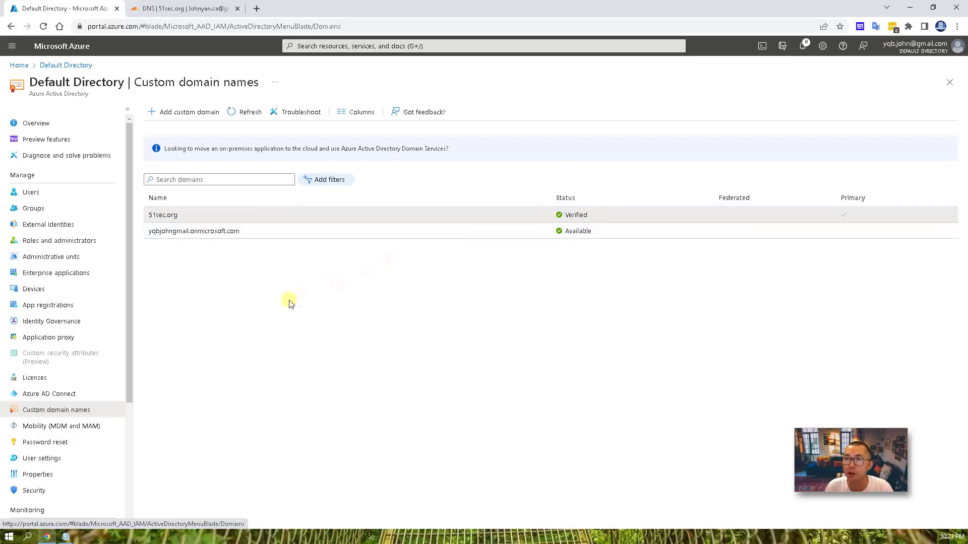
pyautogui.click(96, 195)
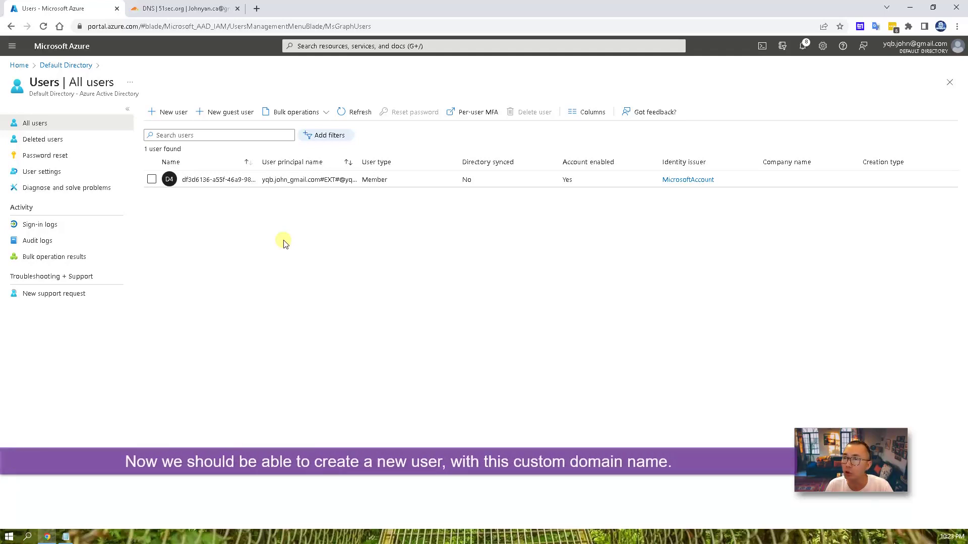
# - Start a new user with user name, display name and first name admin, last name 51sec
pyautogui.click(180, 113)
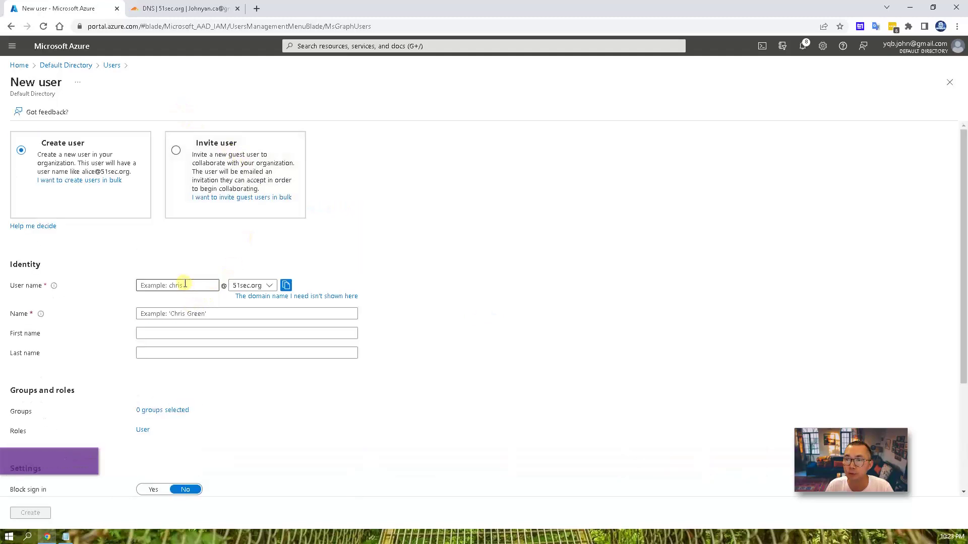
pyautogui.click(185, 284)
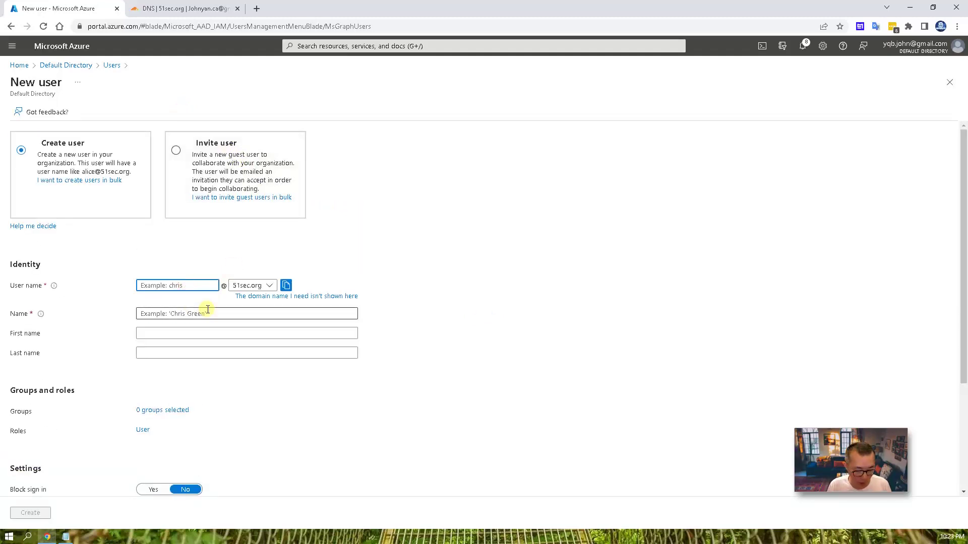
pyautogui.write('admin')
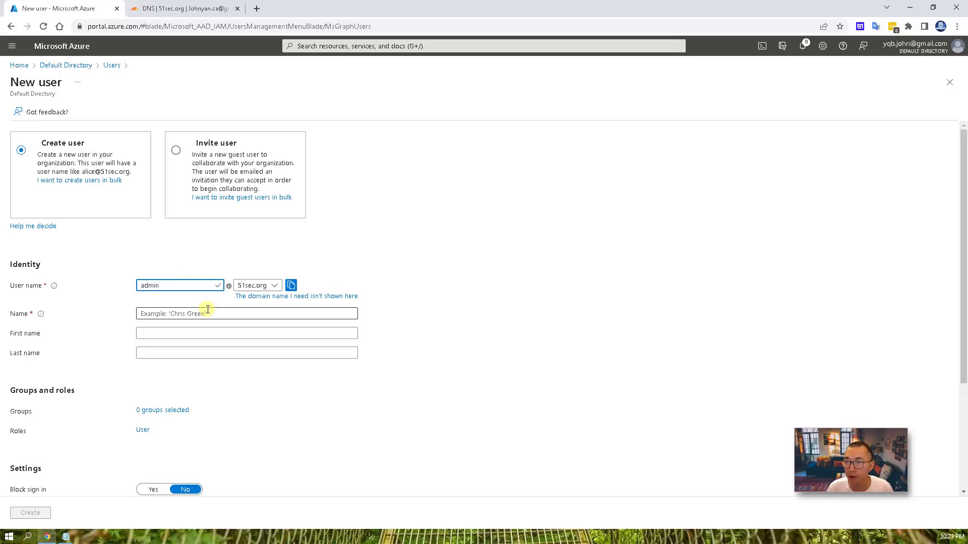
pyautogui.click(207, 313)
pyautogui.write('admin')
pyautogui.press('Tab')
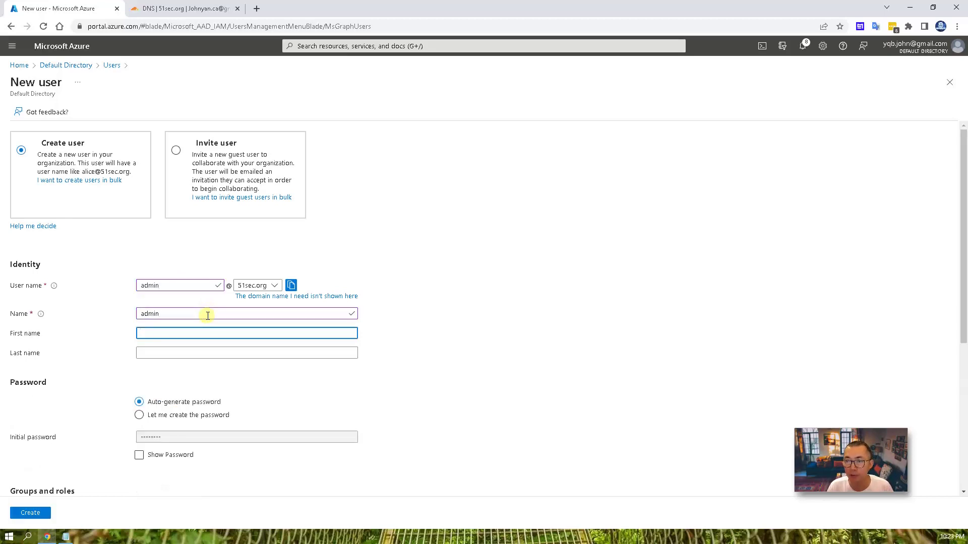
pyautogui.write('admin')
pyautogui.press('Tab')
pyautogui.write('51sec')
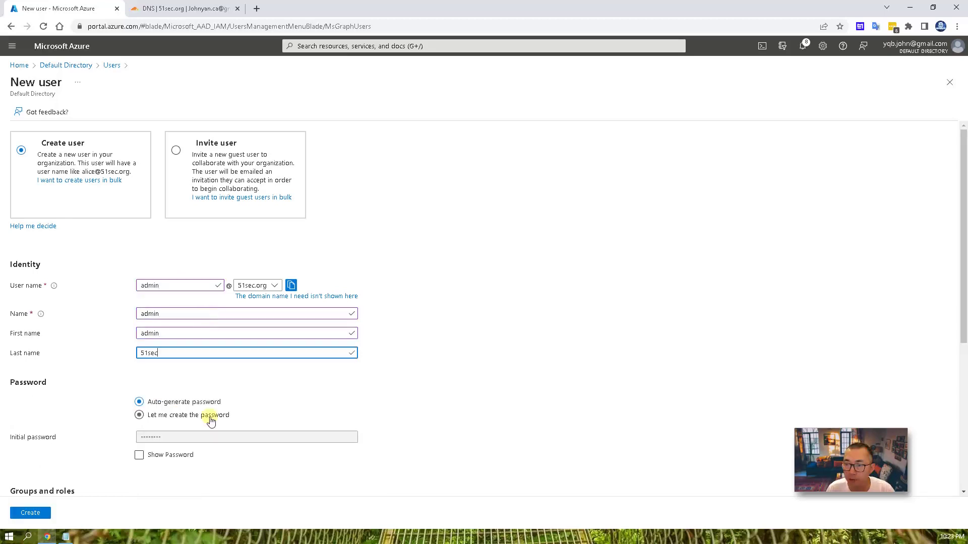
# - Set a custom initial password, create the admin user, and view its Assigned roles
pyautogui.click(211, 419)
pyautogui.click(194, 437)
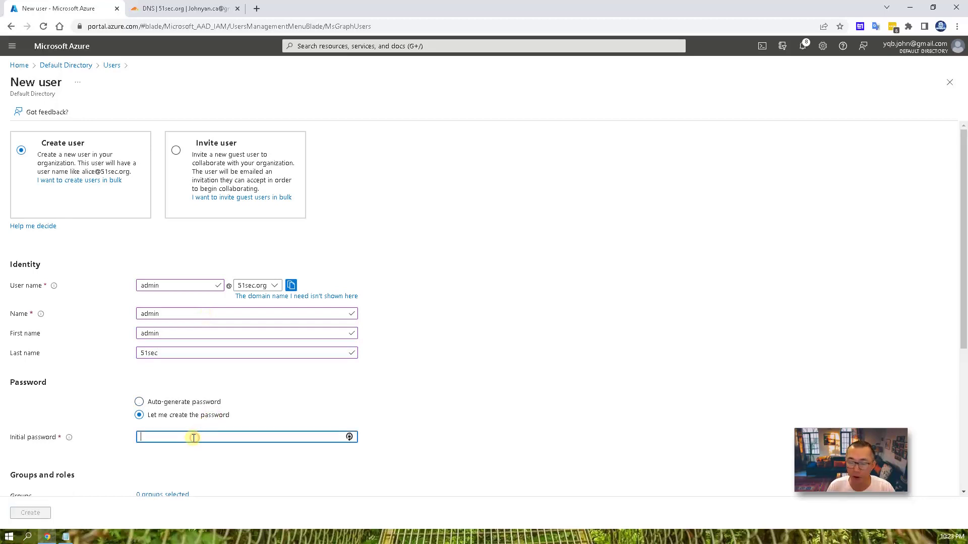
pyautogui.write('********')
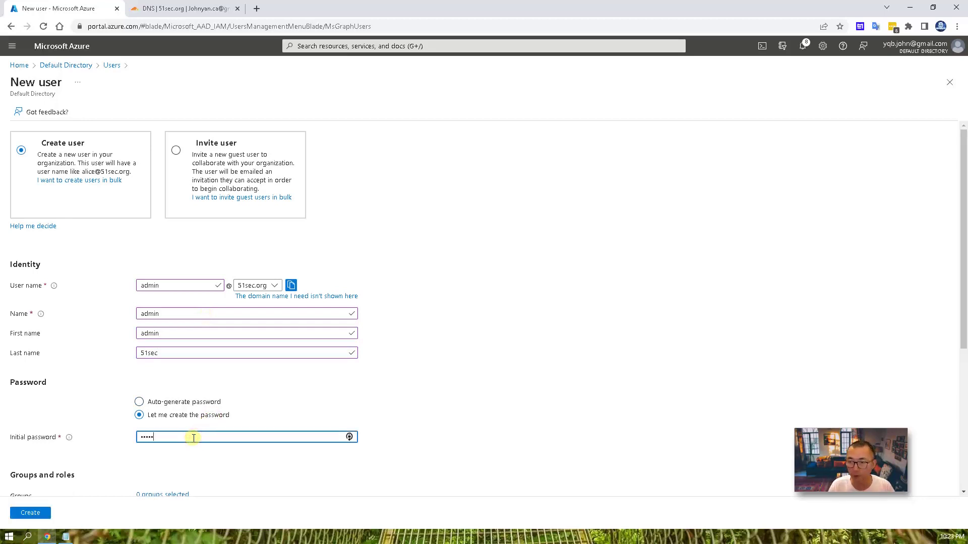
pyautogui.scroll(-2, 194, 438)
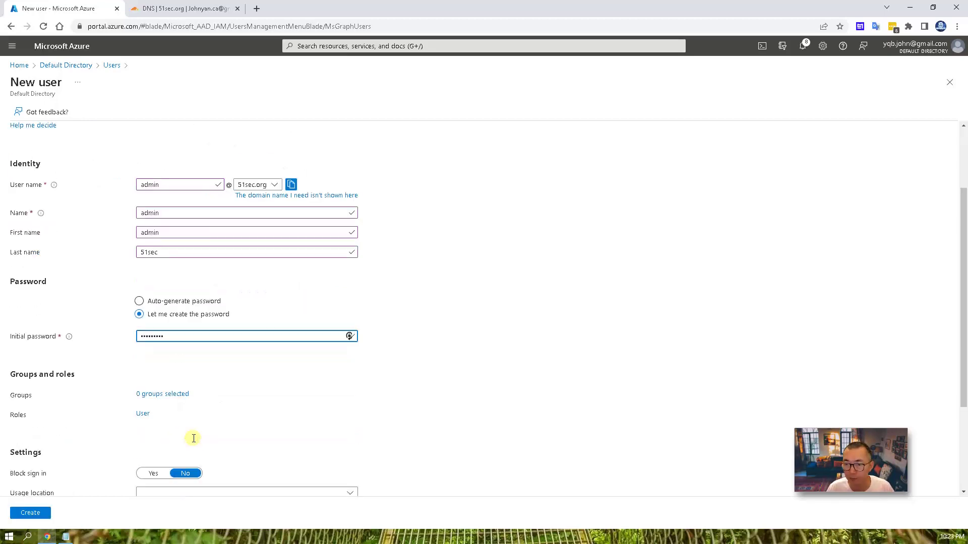
pyautogui.scroll(-2, 187, 423)
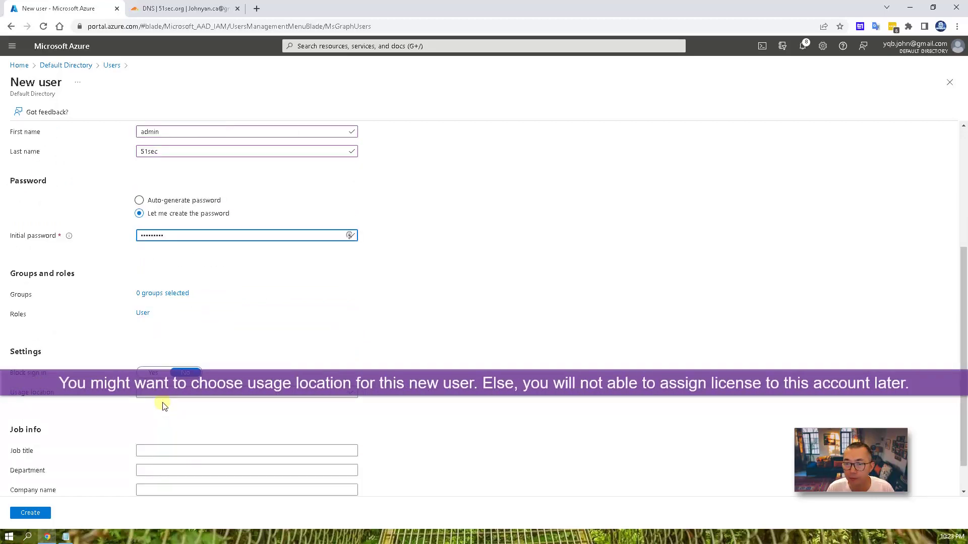
pyautogui.scroll(-1, 162, 406)
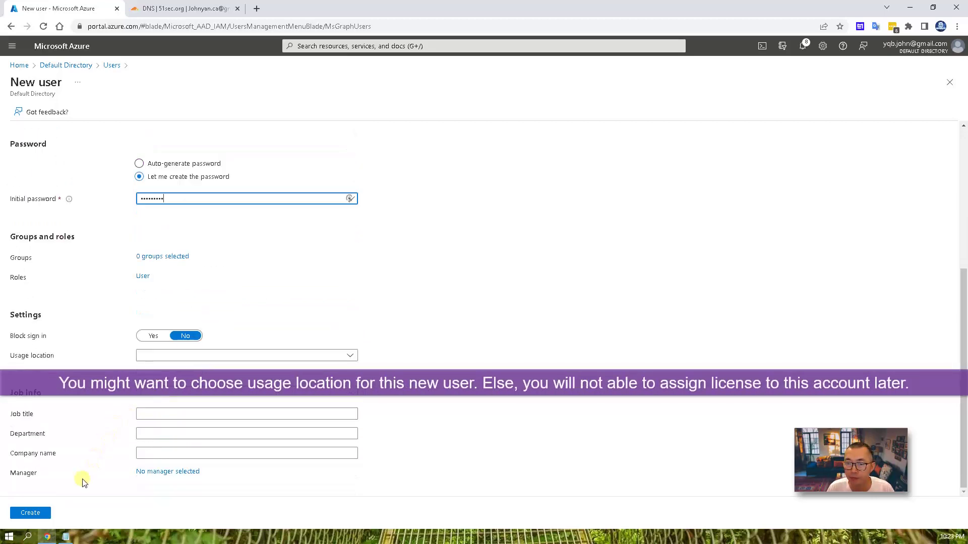
pyautogui.click(39, 513)
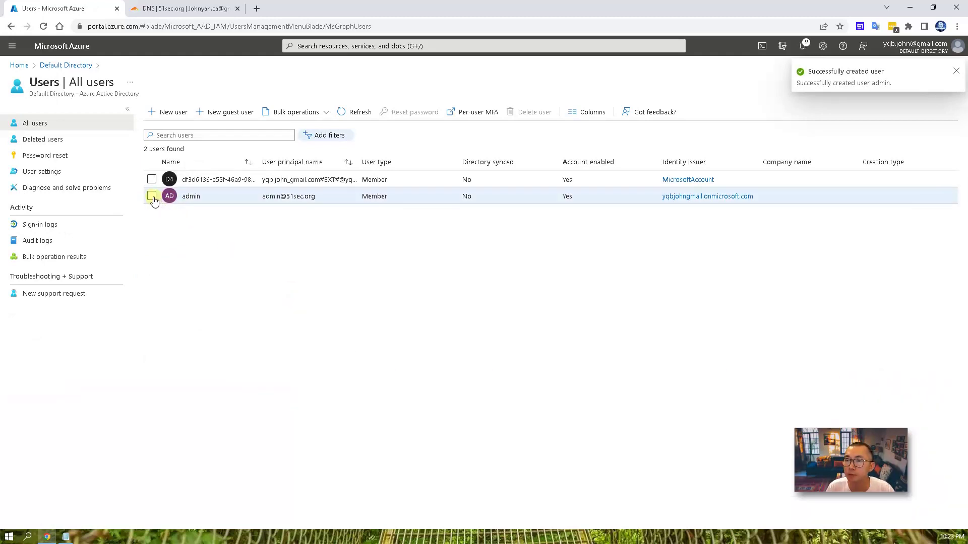
pyautogui.click(201, 199)
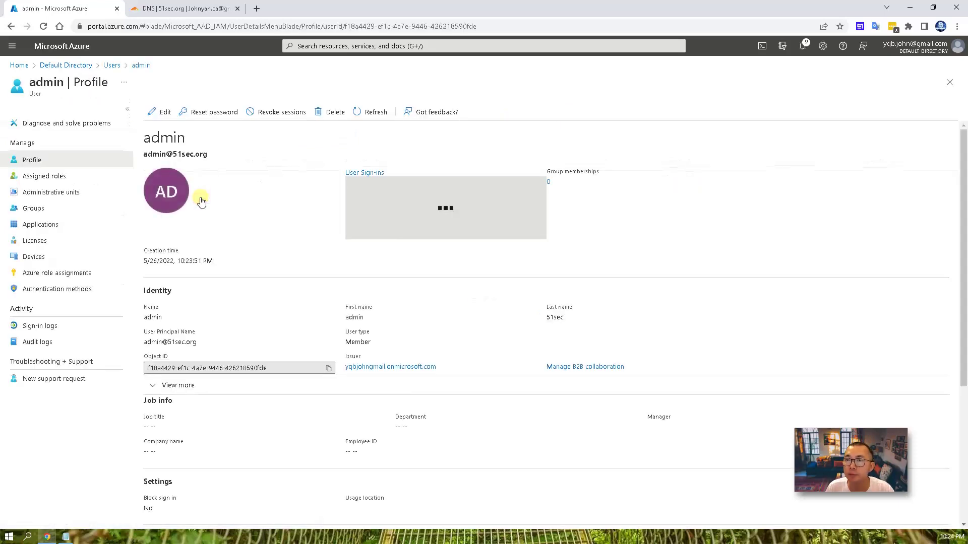
pyautogui.click(87, 181)
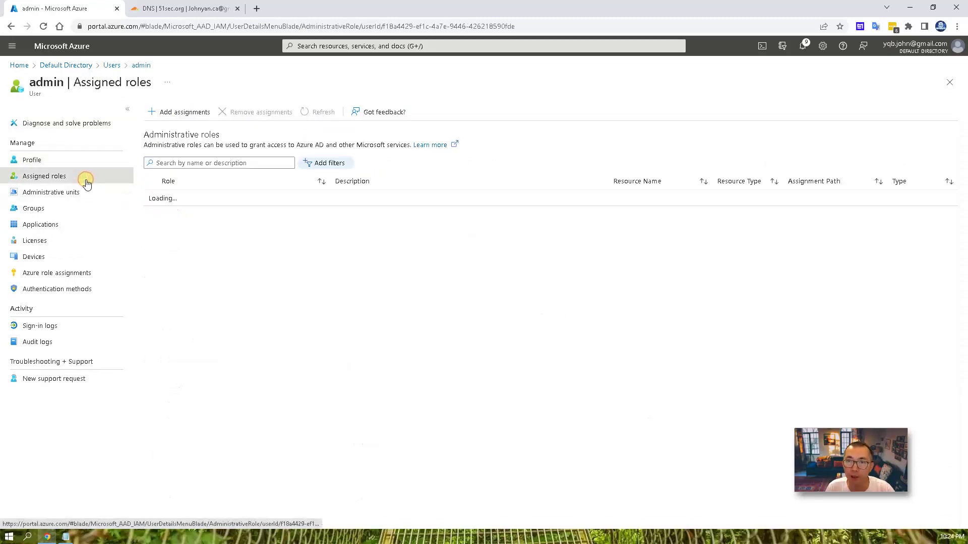
# - Assign the Global administrator role to admin and reload its Assigned roles to confirm
pyautogui.click(193, 124)
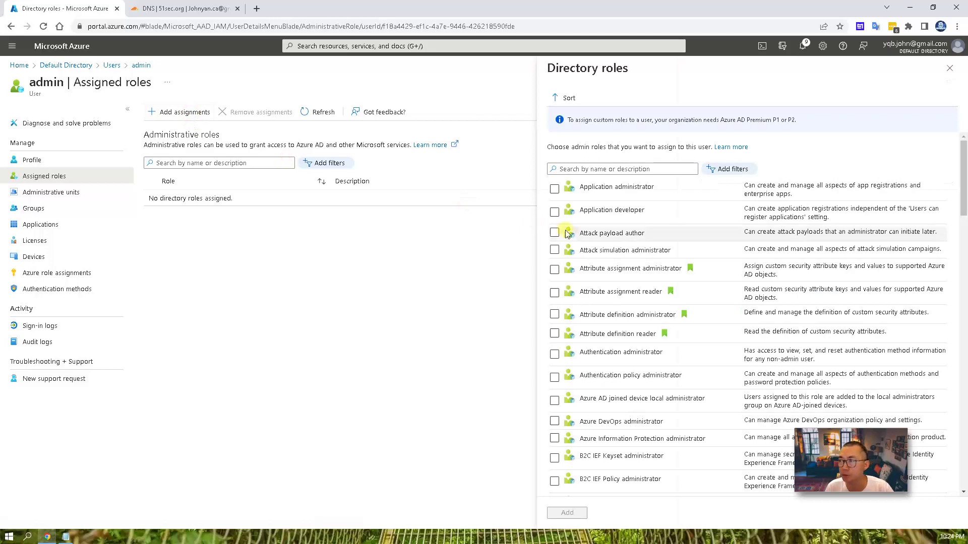
pyautogui.click(586, 169)
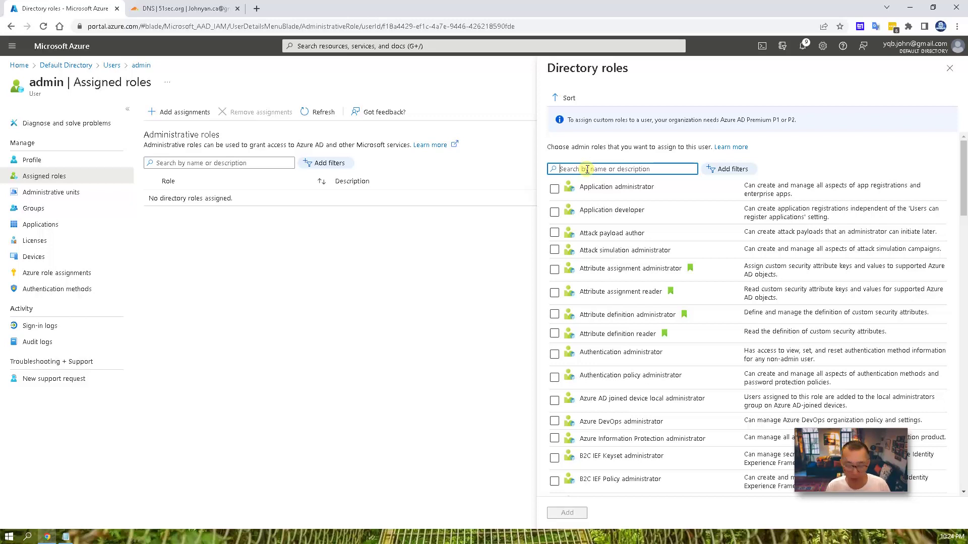
pyautogui.write('global')
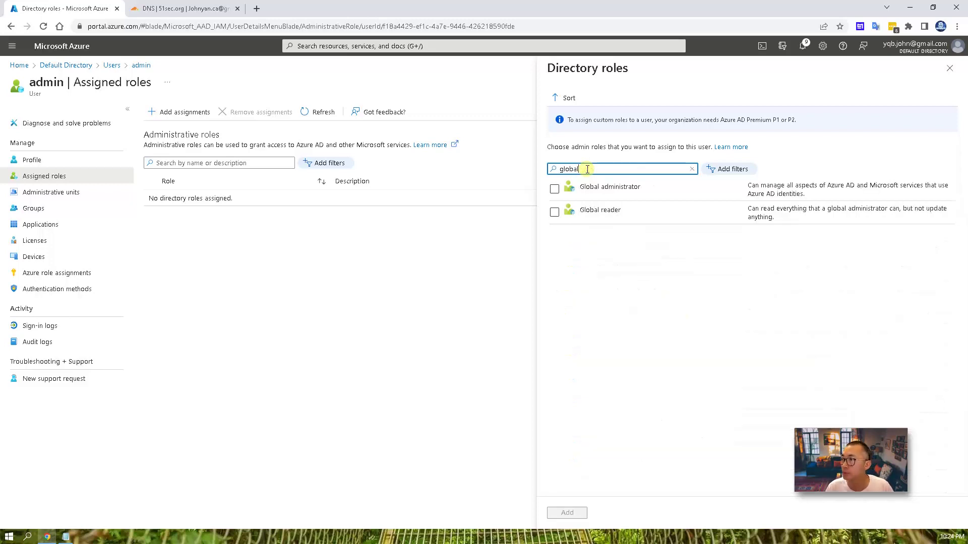
pyautogui.click(555, 189)
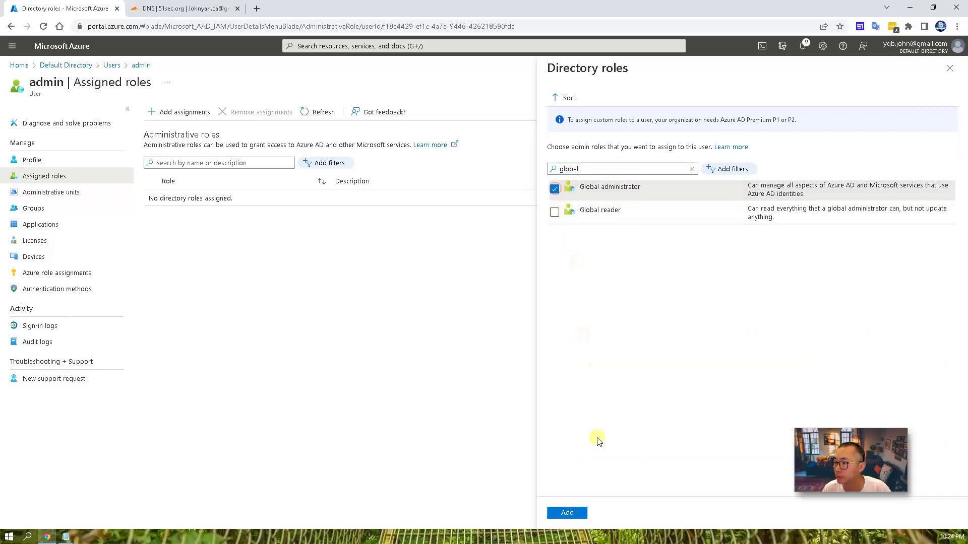
pyautogui.click(568, 513)
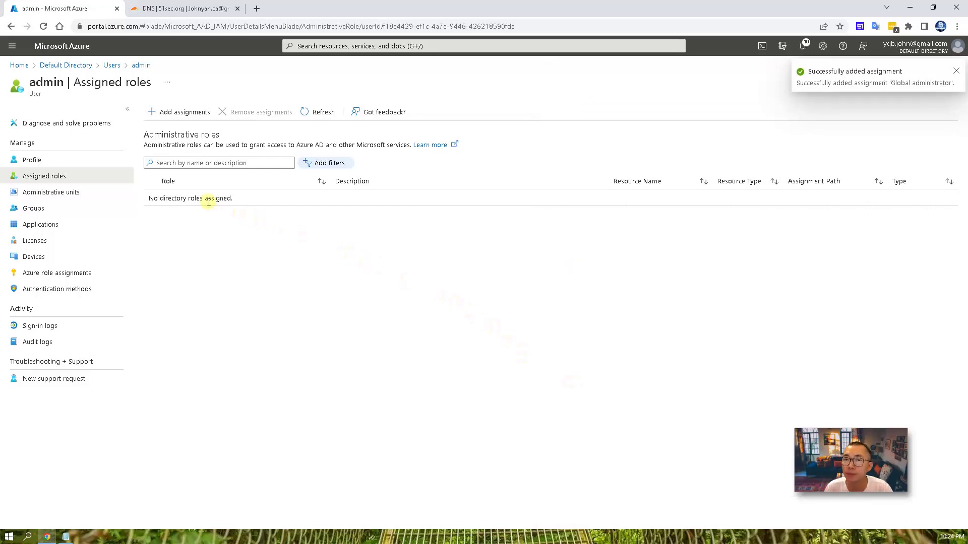
pyautogui.click(117, 161)
pyautogui.click(113, 177)
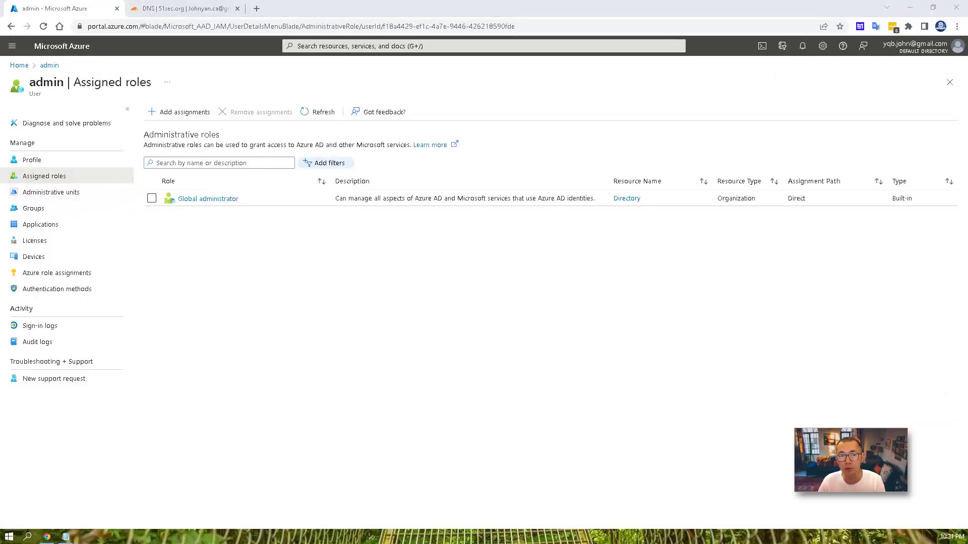
# - Copy the Business Basic subscription link from the Notepad notes and load it in Chrome
pyautogui.click(67, 537)
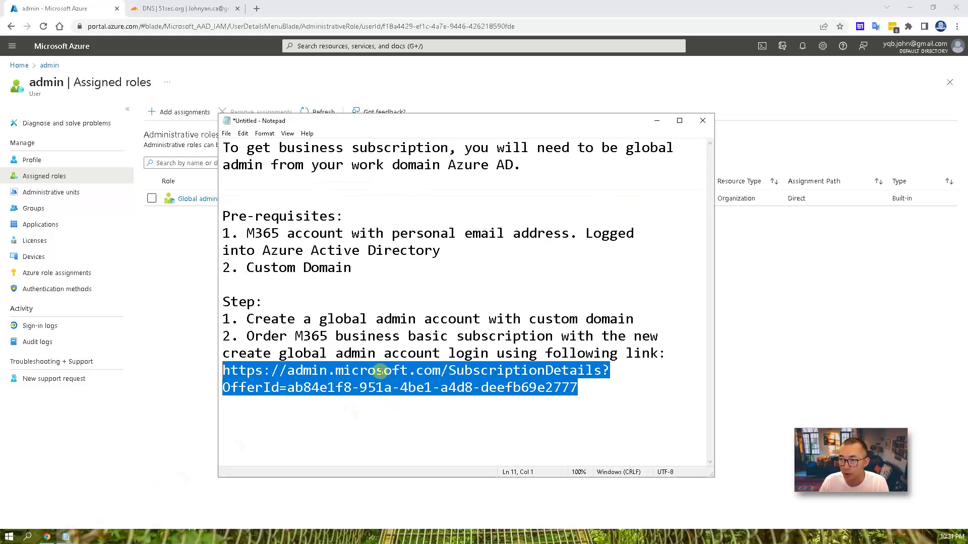
pyautogui.rightClick(435, 374)
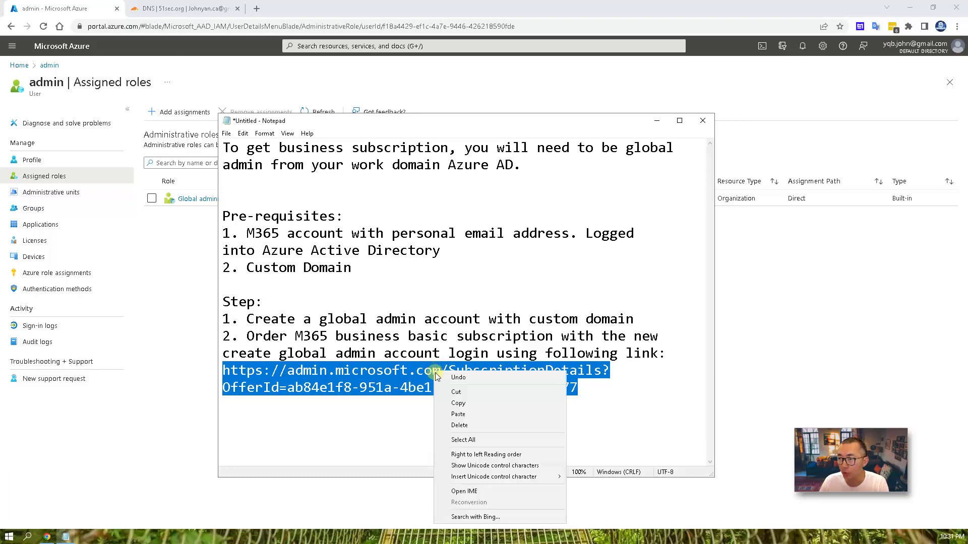
pyautogui.click(458, 403)
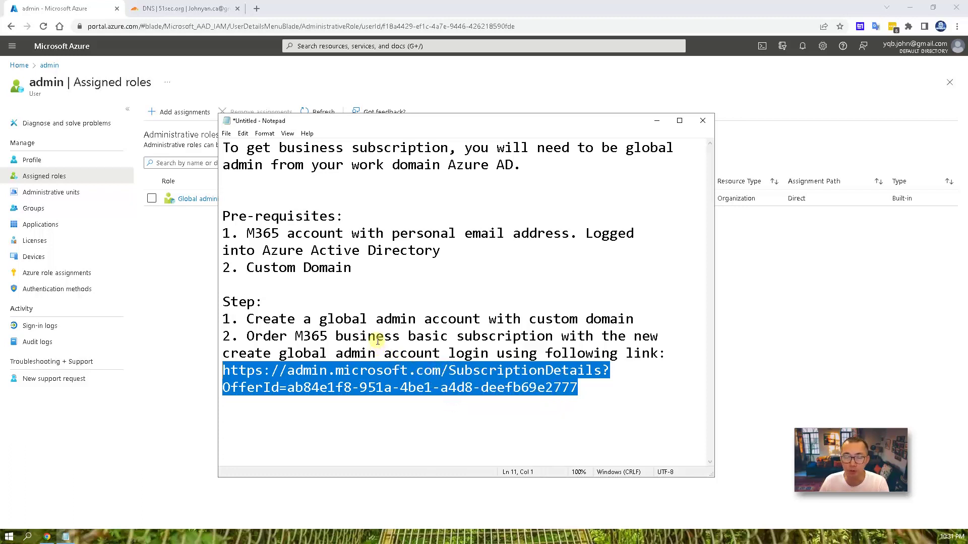
pyautogui.click(208, 29)
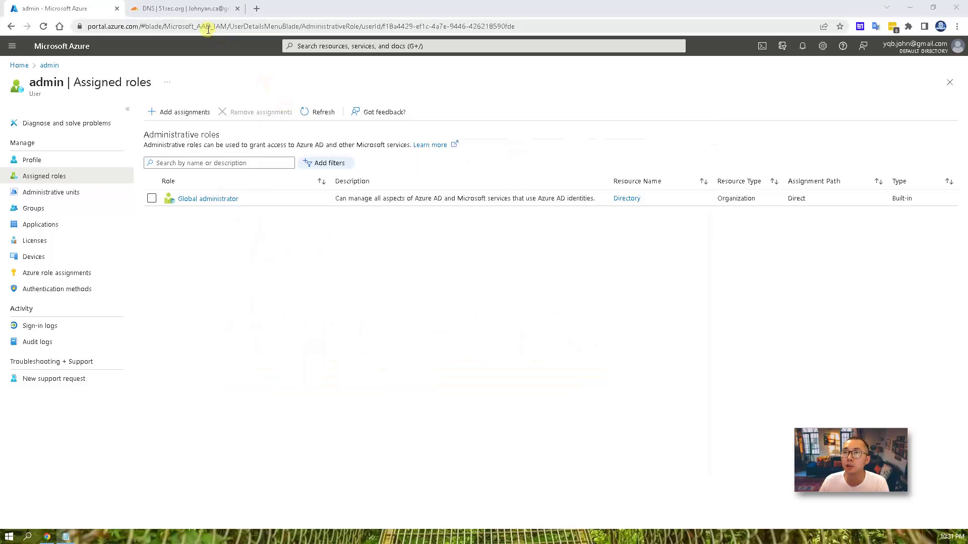
pyautogui.click(208, 30)
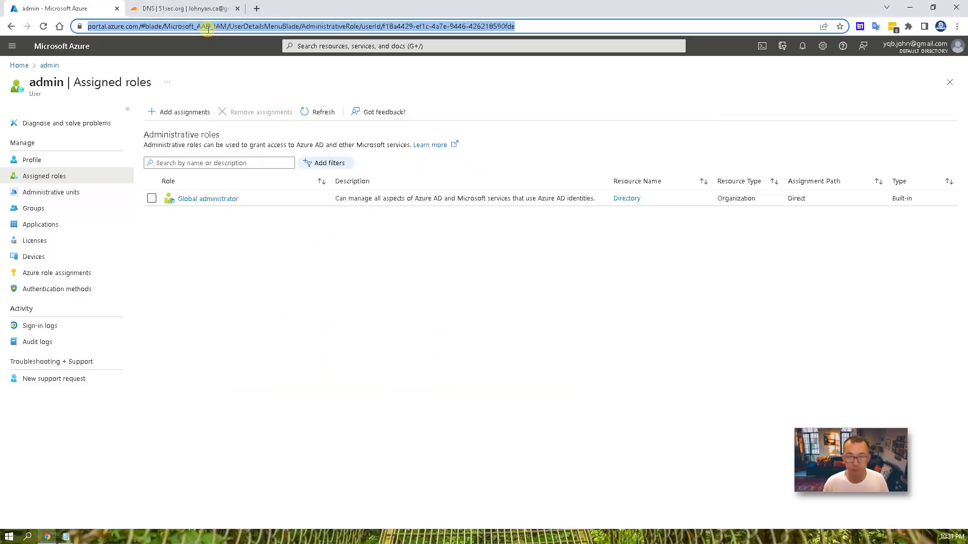
pyautogui.write('https://admin.microsoft.com/SubscriptionDetails?OfferId=ab84e1f8-951a-4be1-a4d8-deefb69e2777')
pyautogui.press('Return')
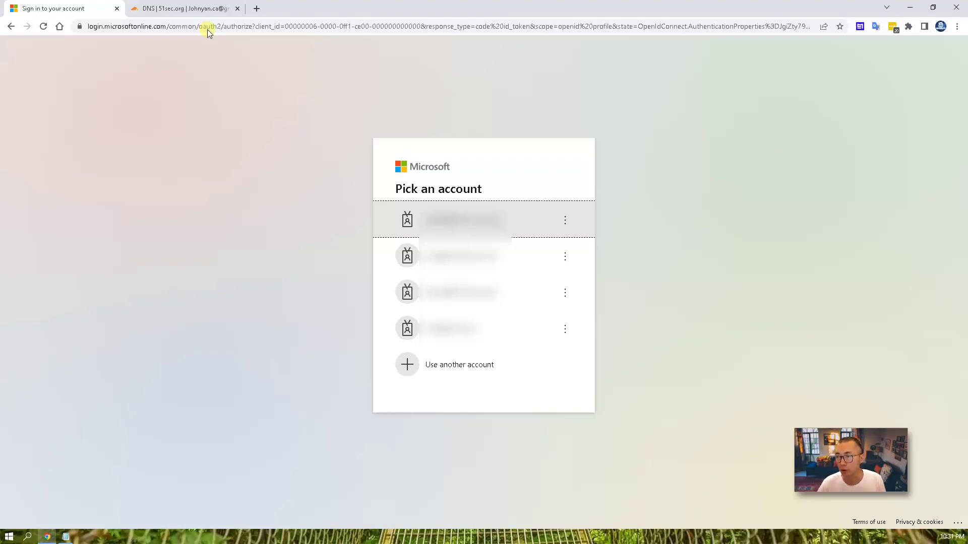
# - Sign in with the new admin account's name and temporary password
pyautogui.click(507, 365)
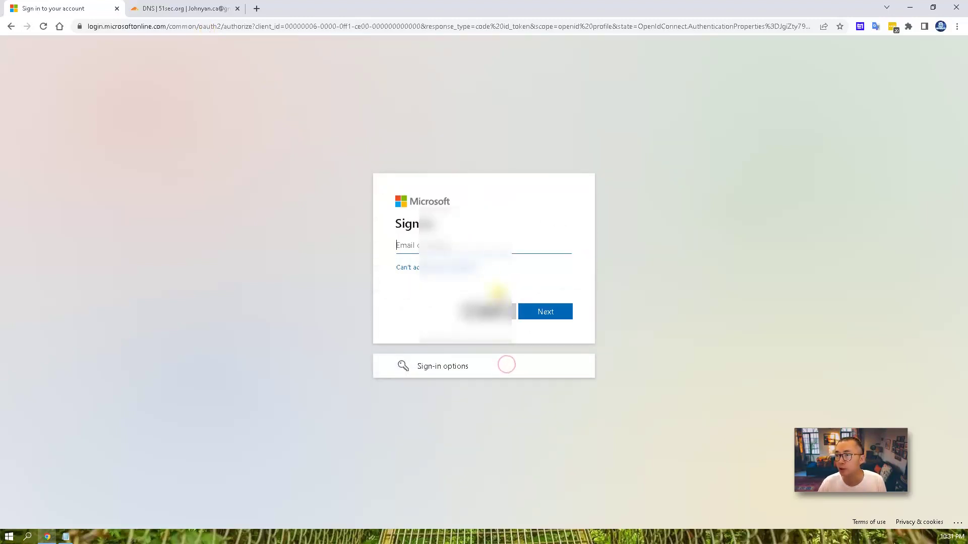
pyautogui.tripleClick(512, 241)
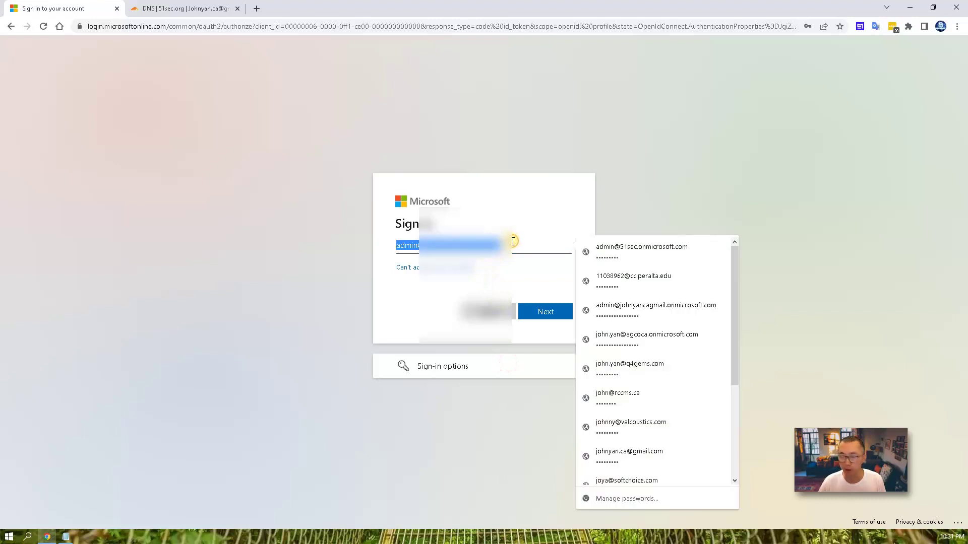
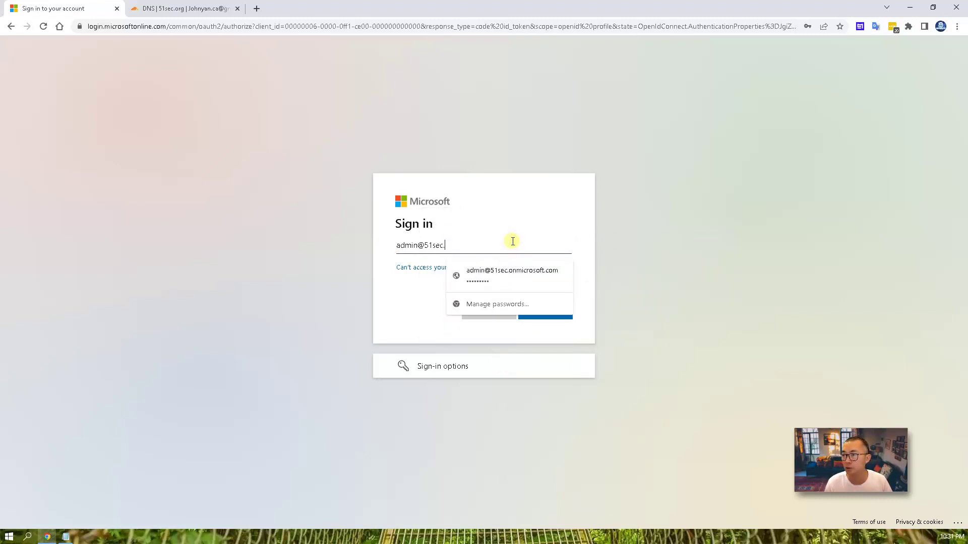
pyautogui.press('Return')
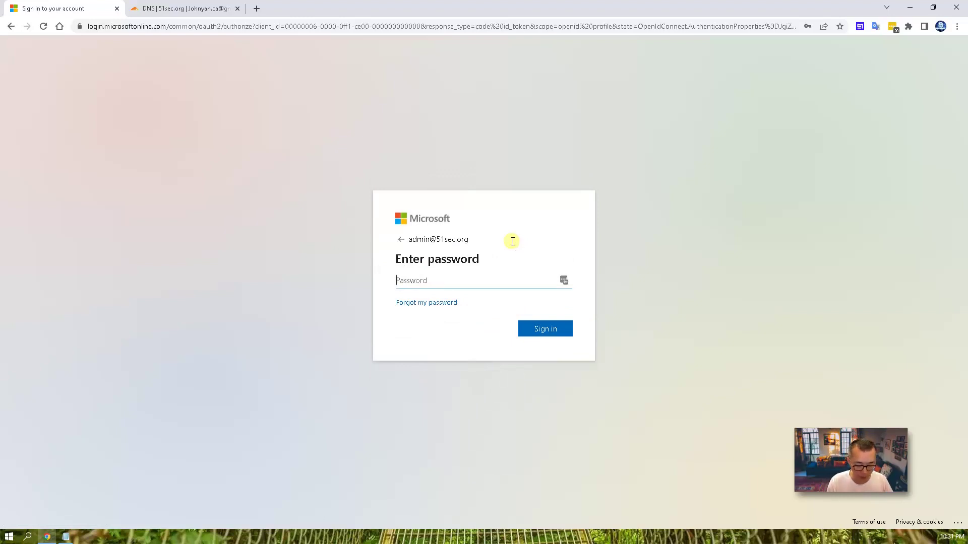
pyautogui.write('*********')
pyautogui.press('Return')
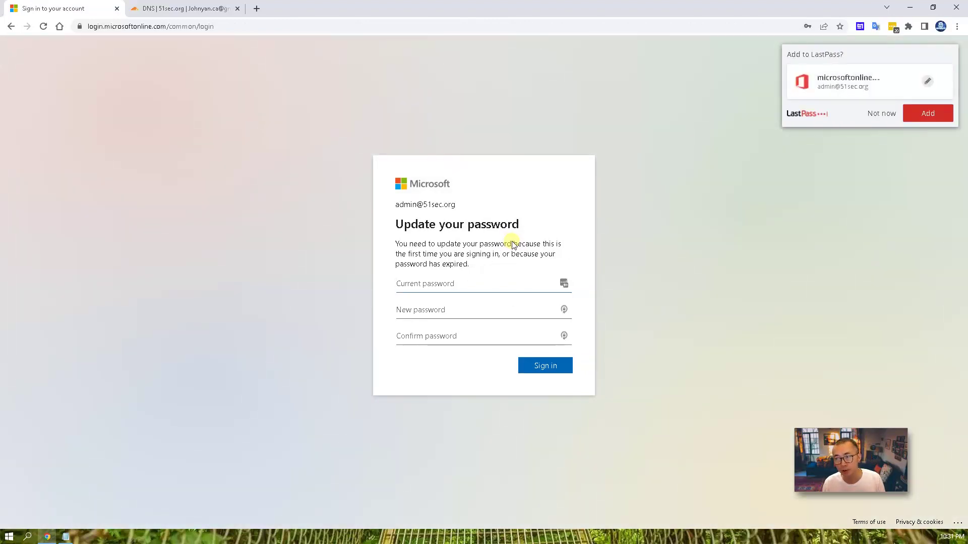
# - Replace the temporary password with a new one and complete sign-in
pyautogui.write('*')
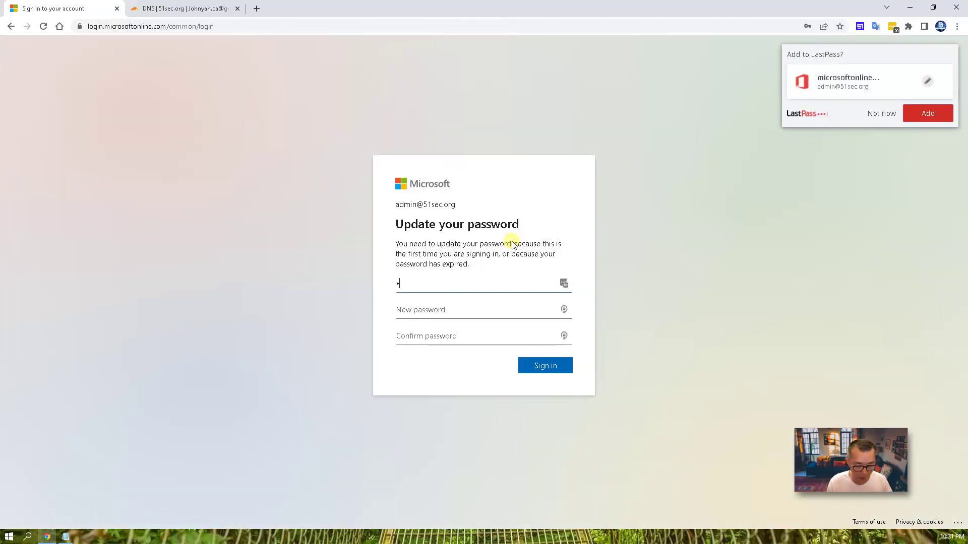
pyautogui.write('********')
pyautogui.press('Tab')
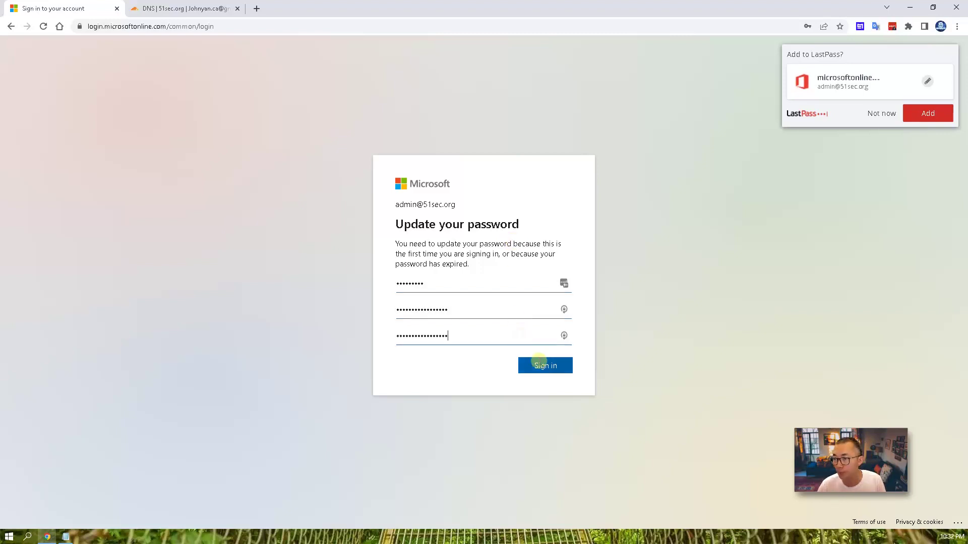
pyautogui.click(543, 366)
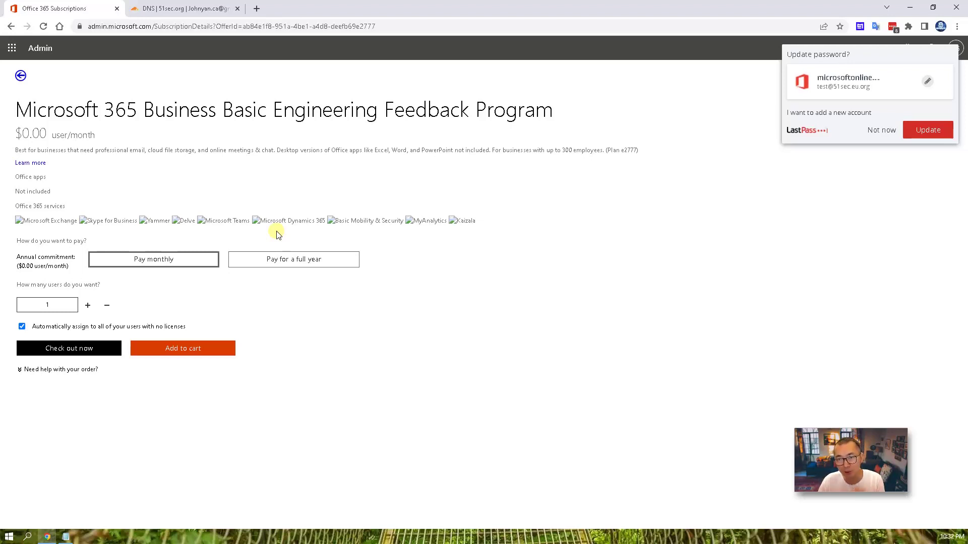
# - Choose yearly billing, set the user count to 10, and proceed to checkout
pyautogui.click(287, 258)
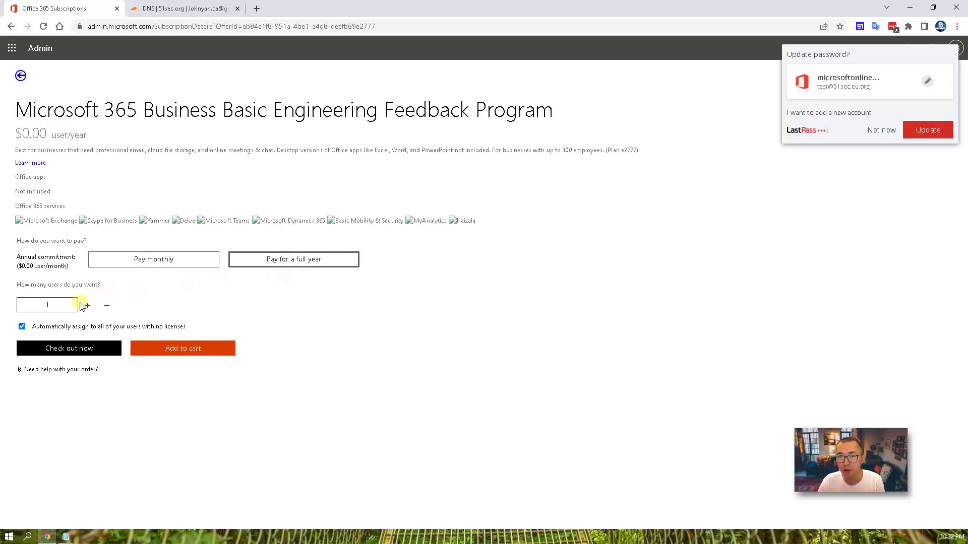
pyautogui.click(57, 305)
pyautogui.write('0')
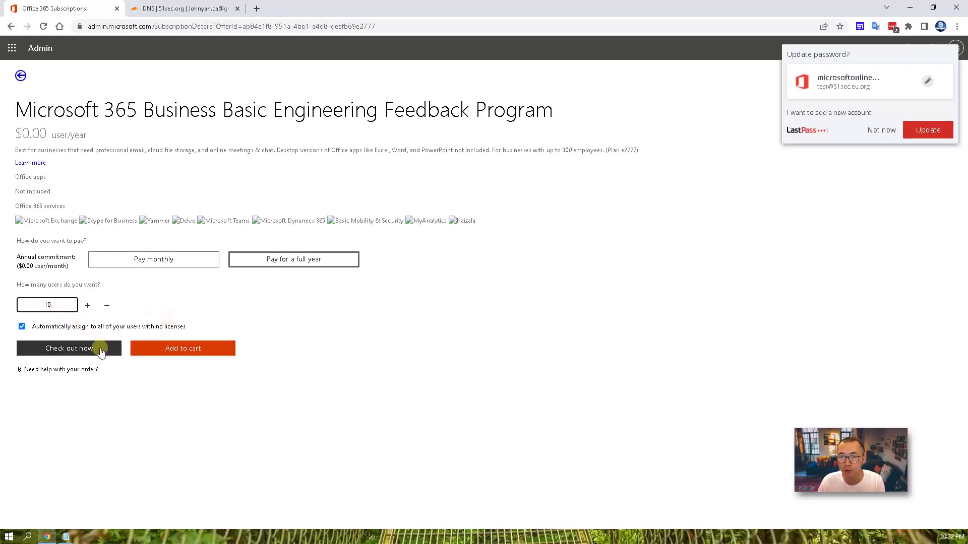
pyautogui.click(100, 350)
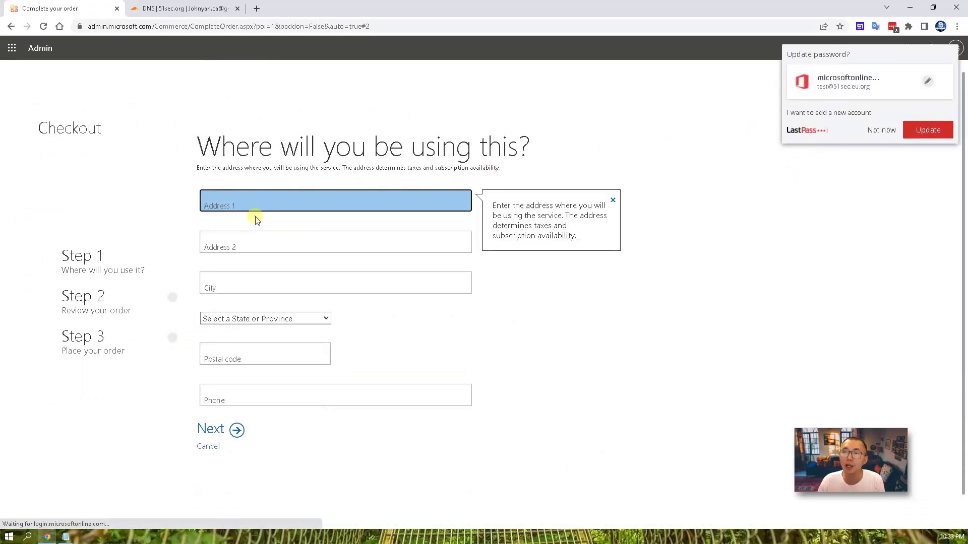
# - Autofill the service address from saved details, enter the phone number, and continue to order review
pyautogui.click(256, 204)
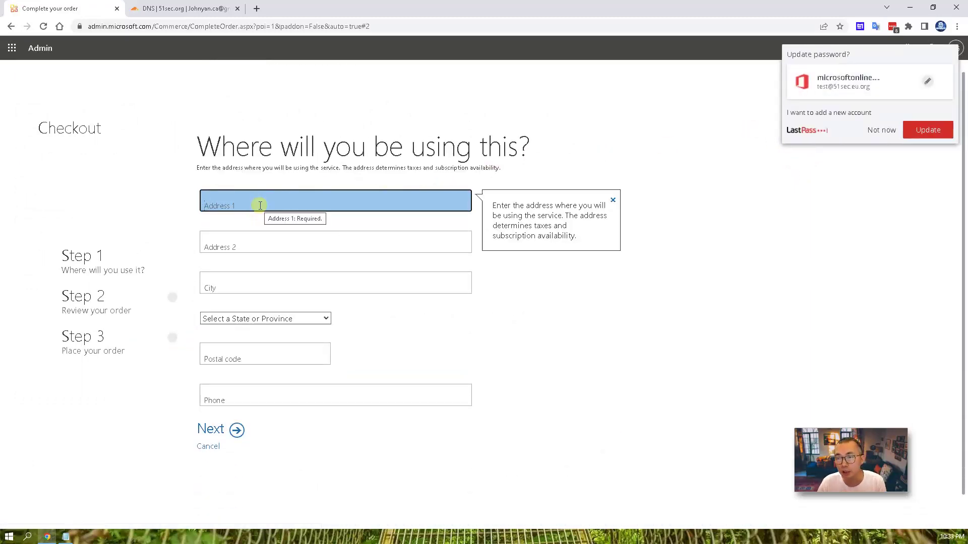
pyautogui.click(238, 431)
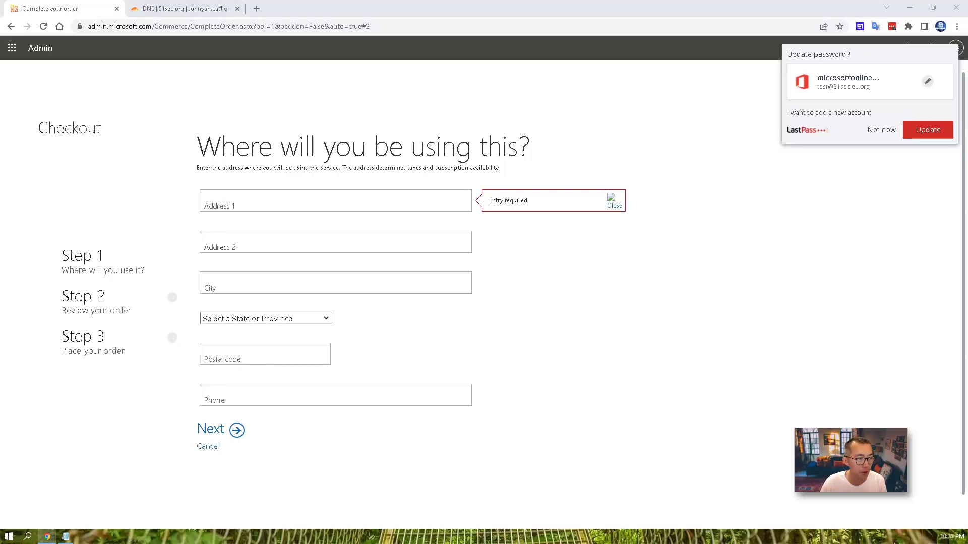
pyautogui.click(232, 205)
pyautogui.click(250, 396)
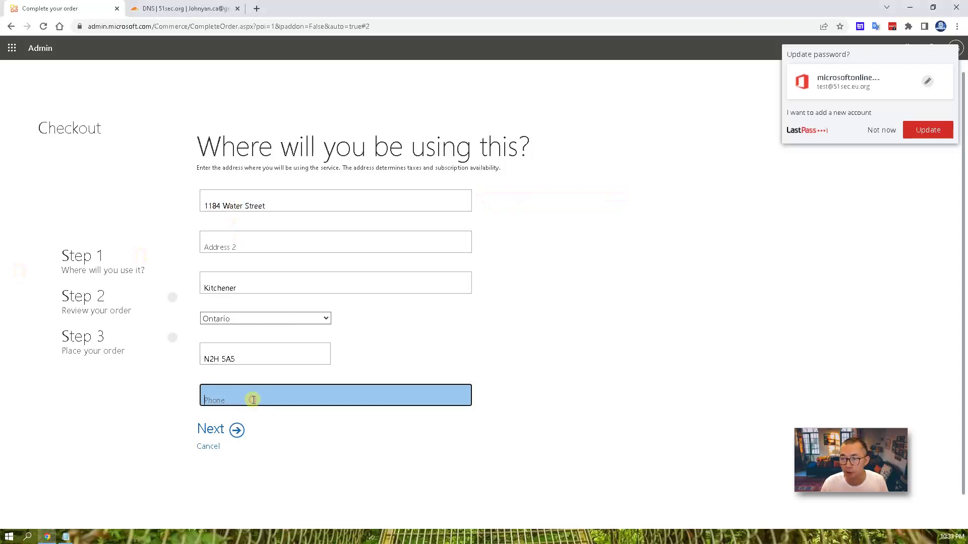
pyautogui.write('6471234567')
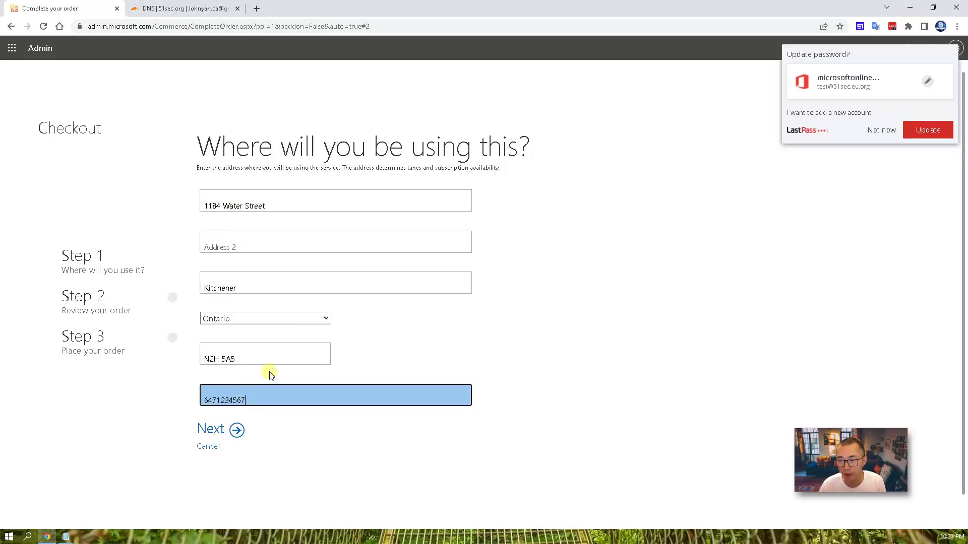
pyautogui.click(240, 430)
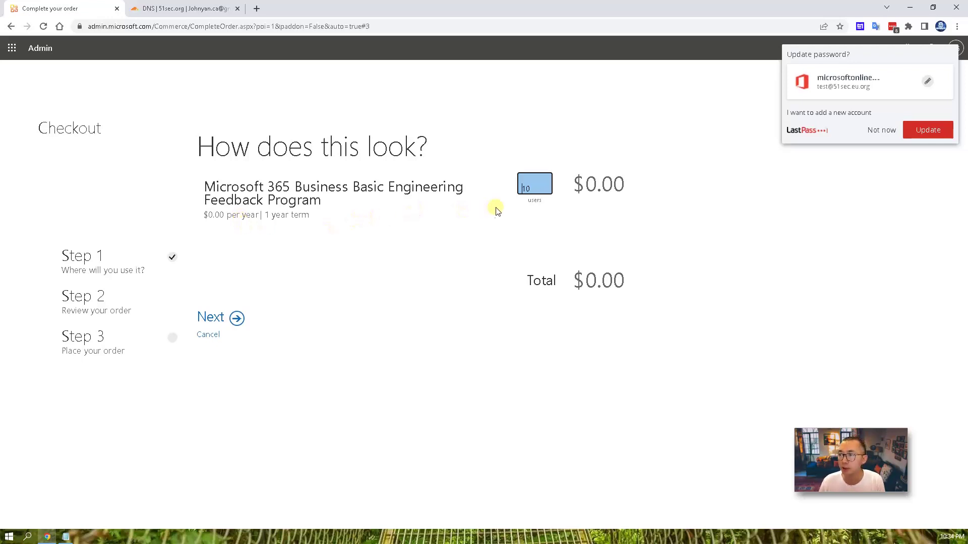
# - Pay by invoice, place the Business Basic order, and dismiss the password manager prompt
pyautogui.click(235, 319)
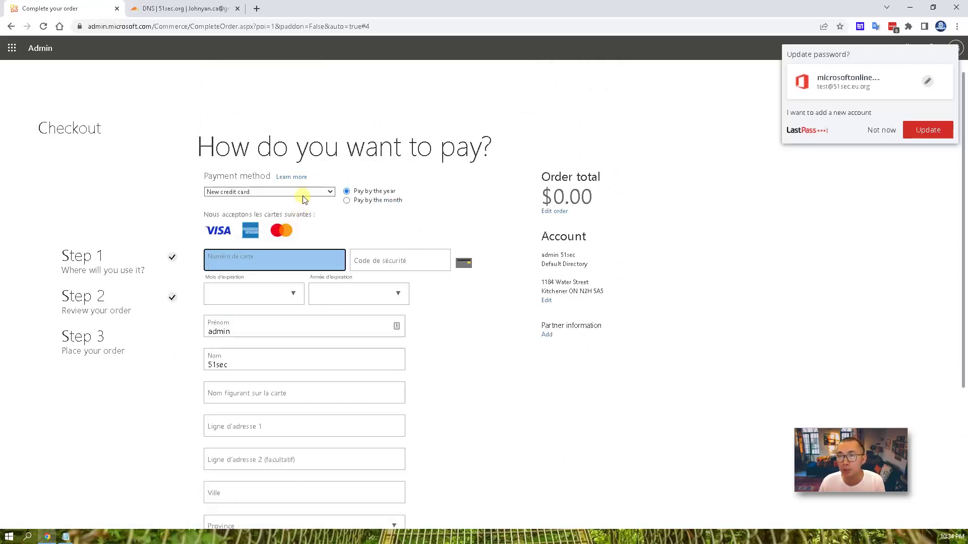
pyautogui.click(304, 191)
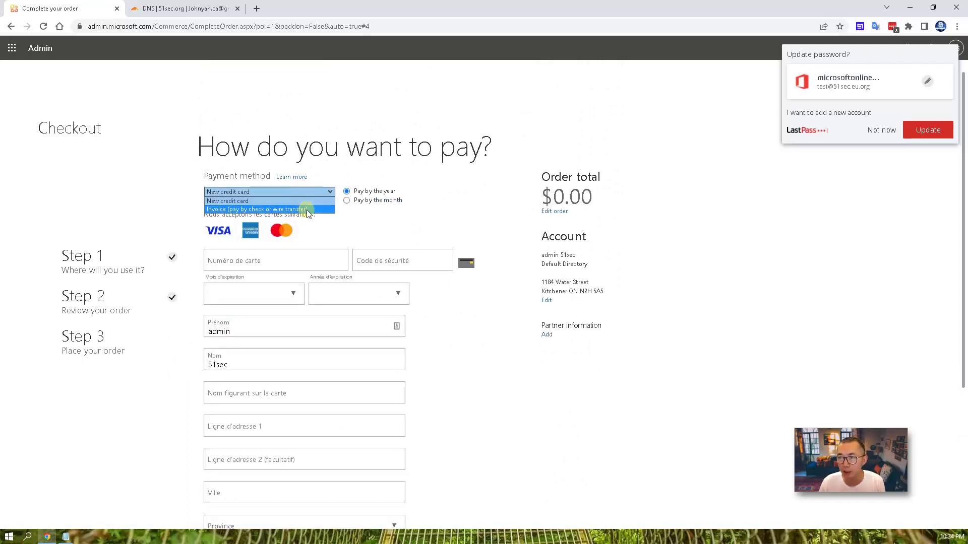
pyautogui.click(305, 209)
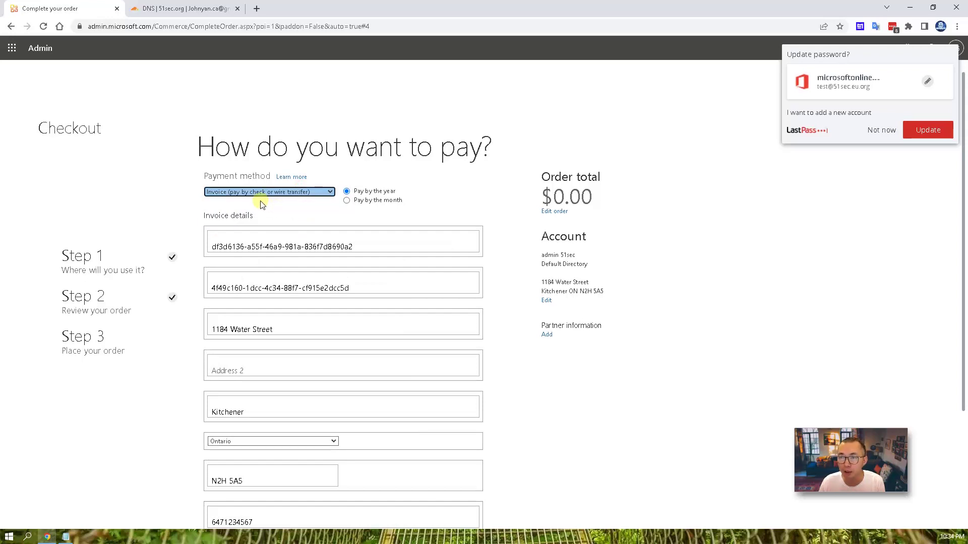
pyautogui.scroll(-3, 257, 313)
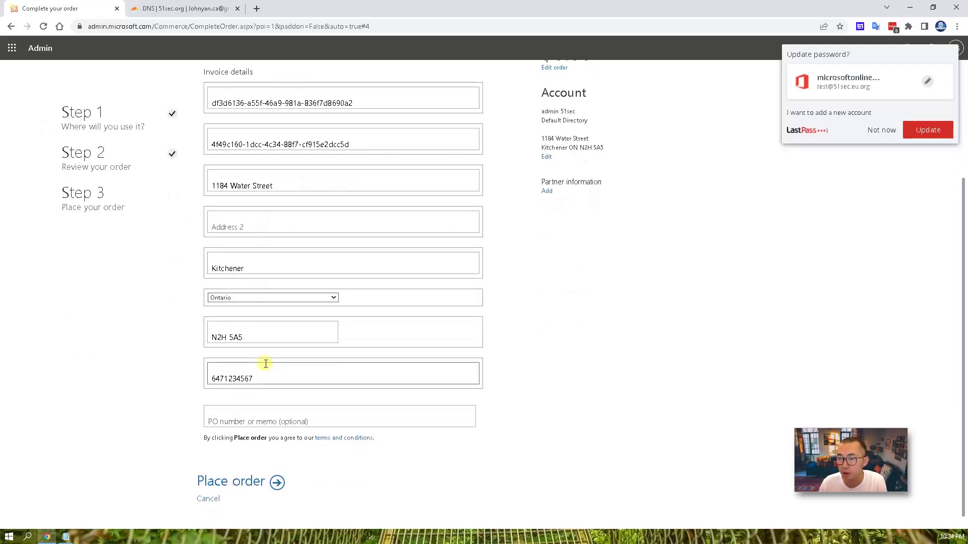
pyautogui.click(277, 482)
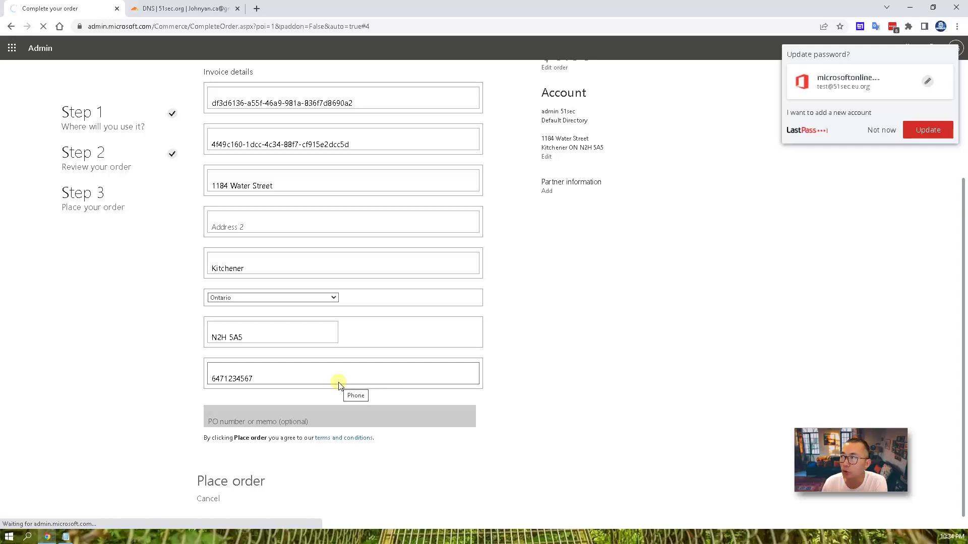
pyautogui.click(881, 132)
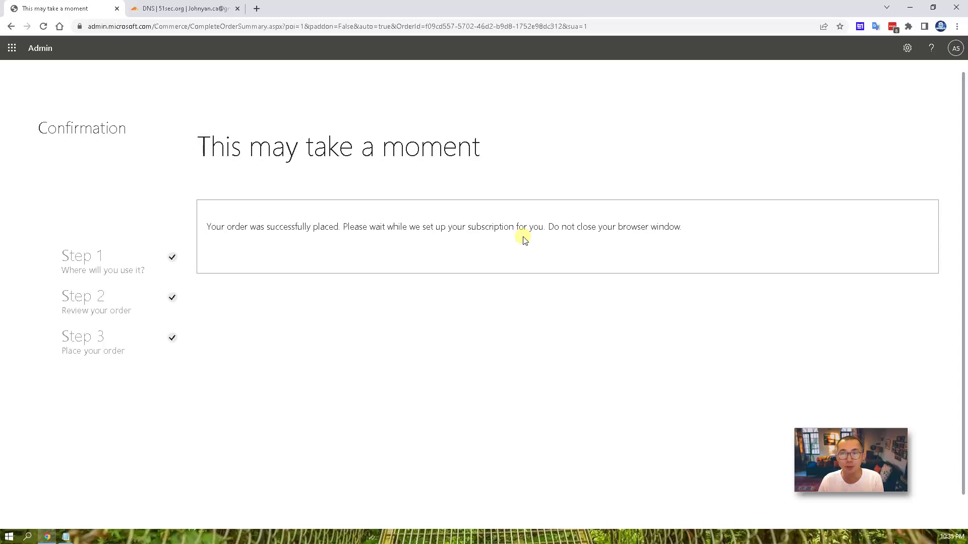
# - Load the Azure website by entering 'azure' in the Cloudflare tab's address bar
pyautogui.click(174, 10)
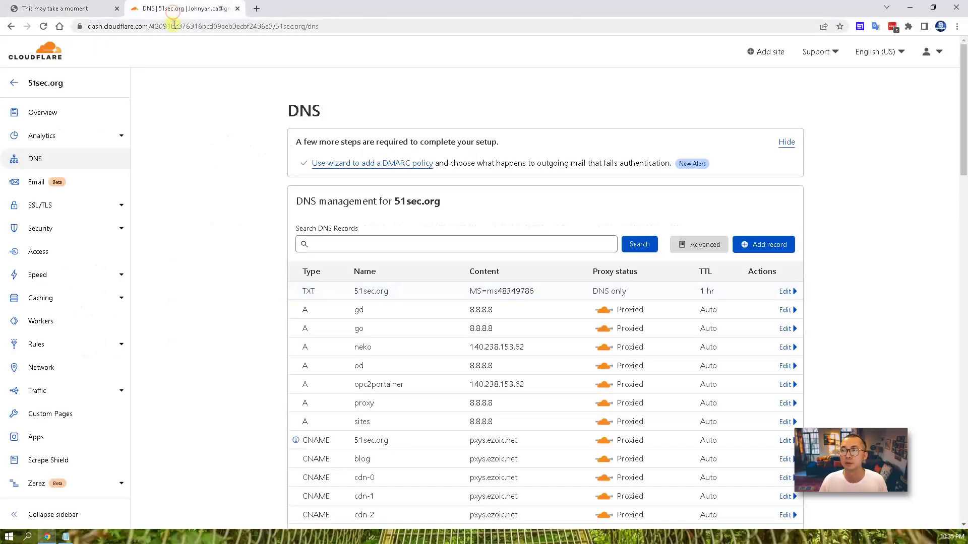
pyautogui.click(174, 25)
pyautogui.write('azure.microsoft.com')
pyautogui.press('Return')
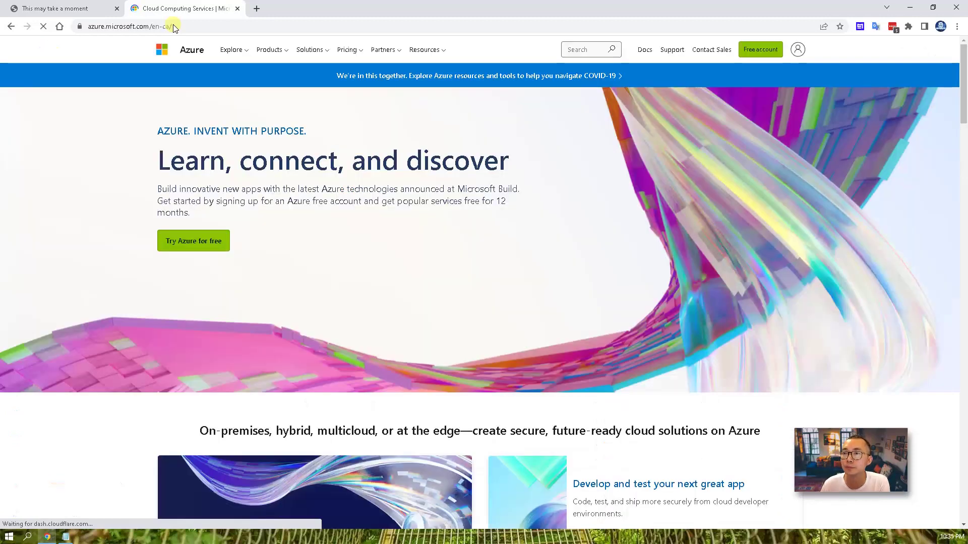
# - Go to the Azure portal and list all products under Azure Active Directory Licenses
pyautogui.click(797, 49)
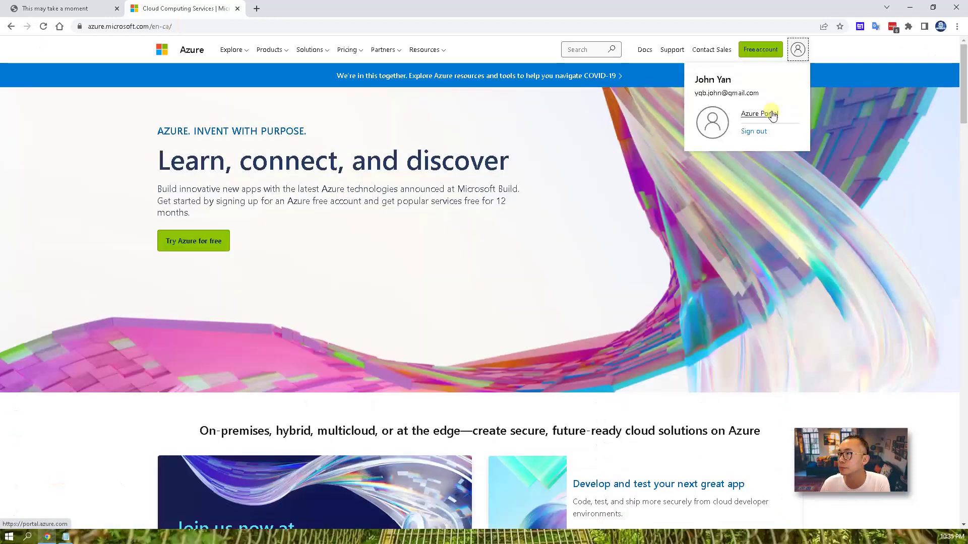
pyautogui.click(773, 115)
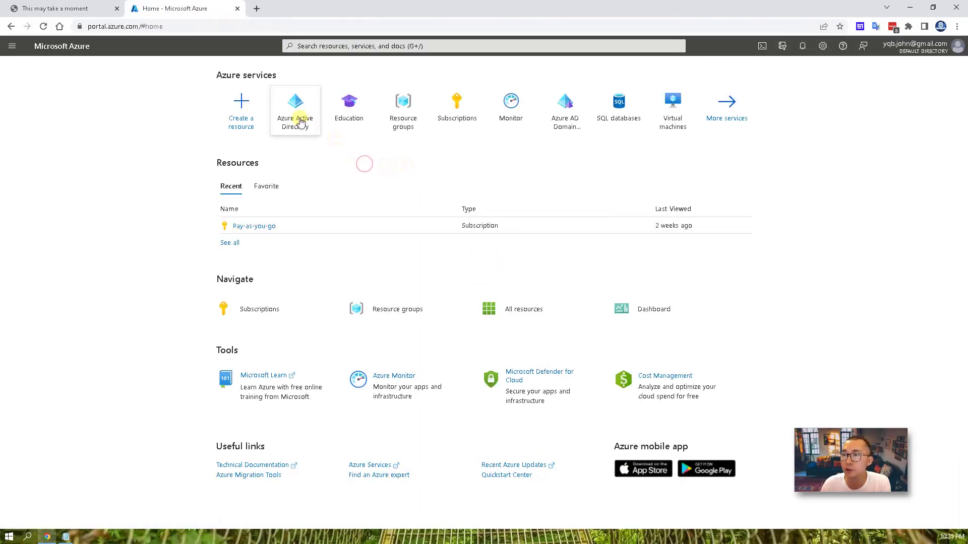
pyautogui.click(301, 122)
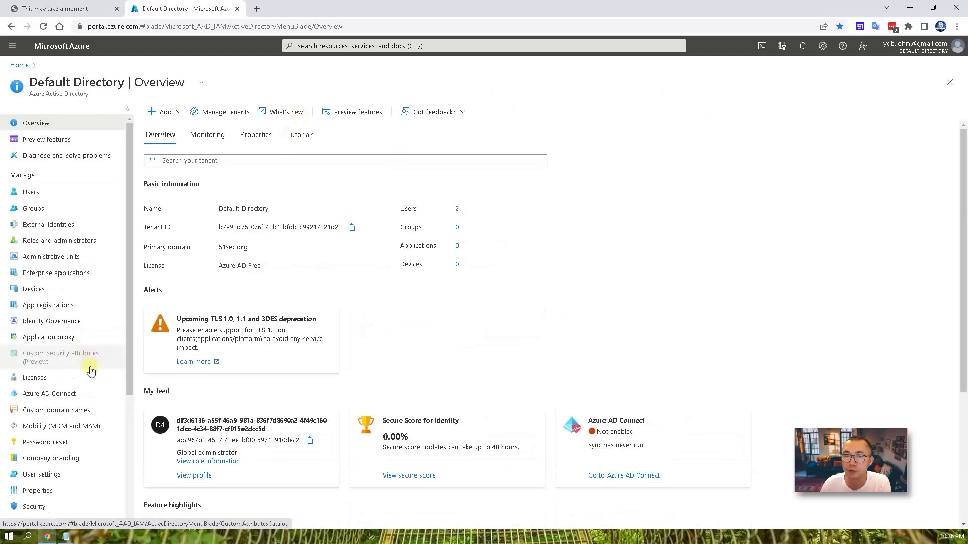
pyautogui.click(93, 379)
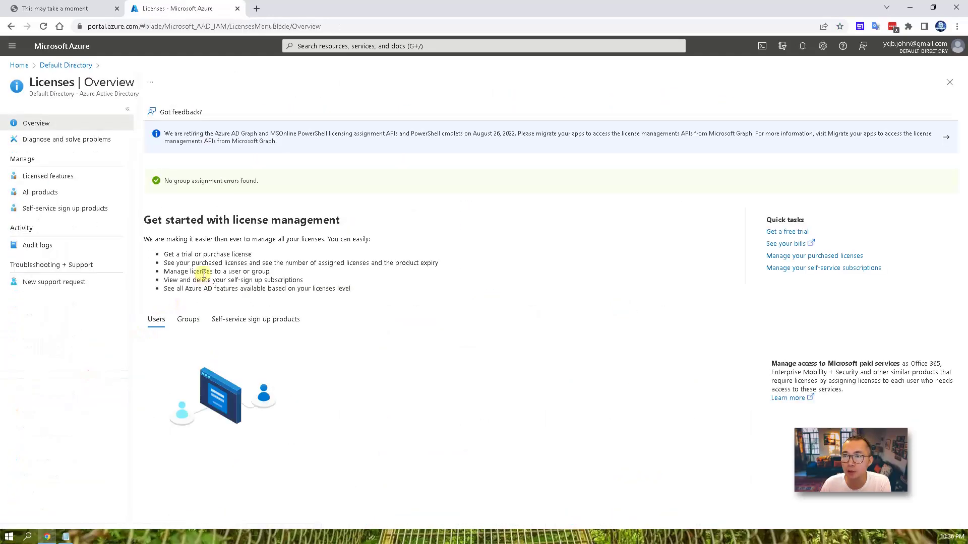
pyautogui.click(93, 196)
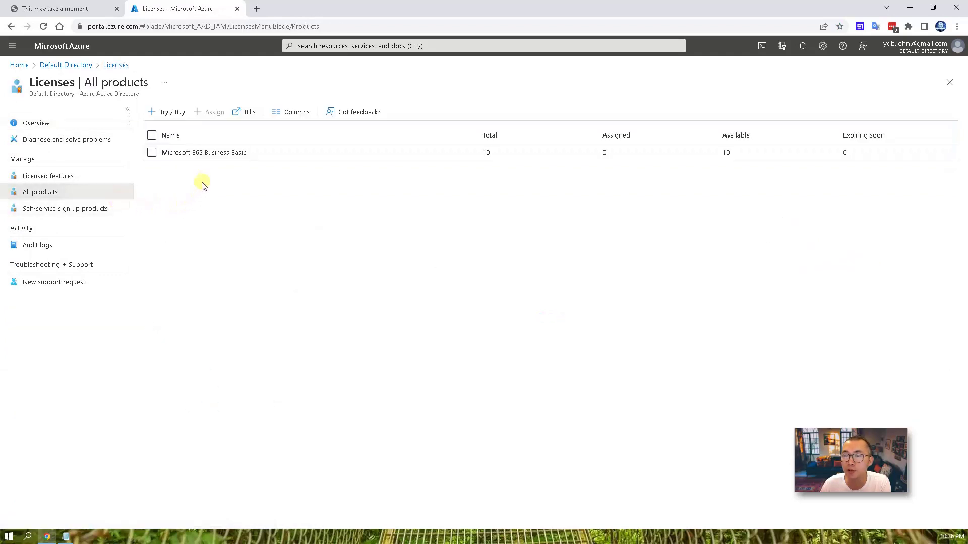